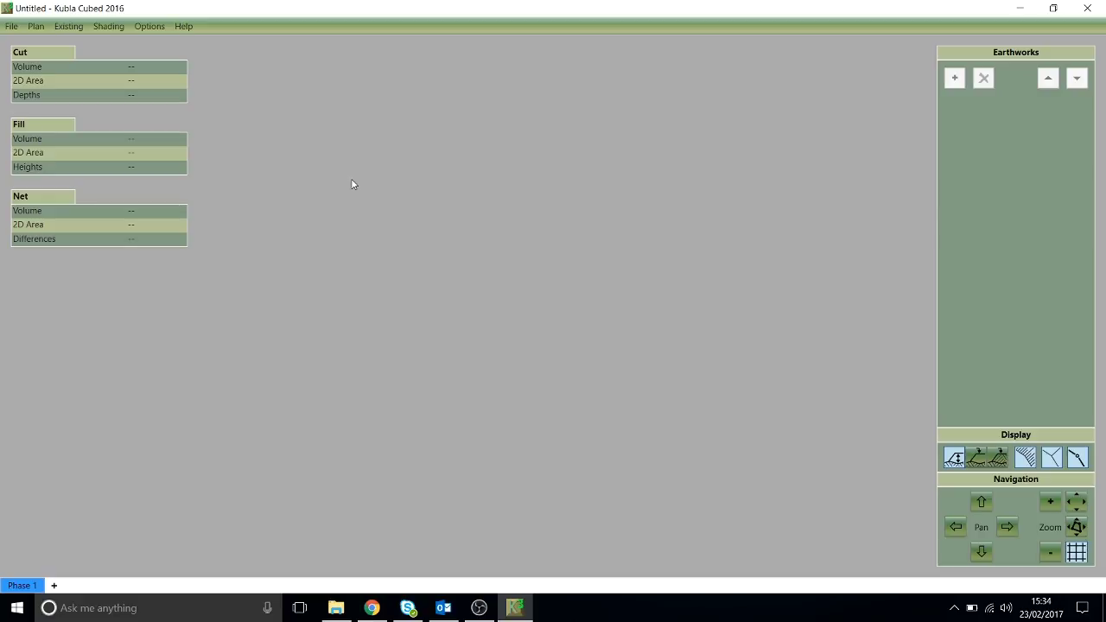
Step: Add Building Site Example Metric Units.pdf as an image/PDF site plan
click(34, 34)
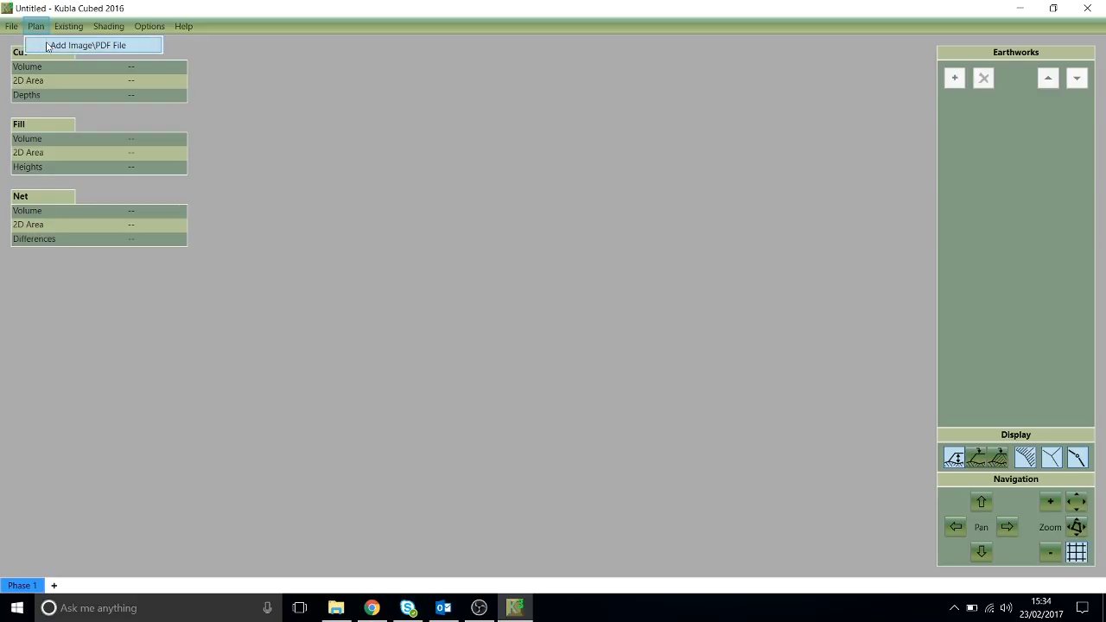
click(48, 46)
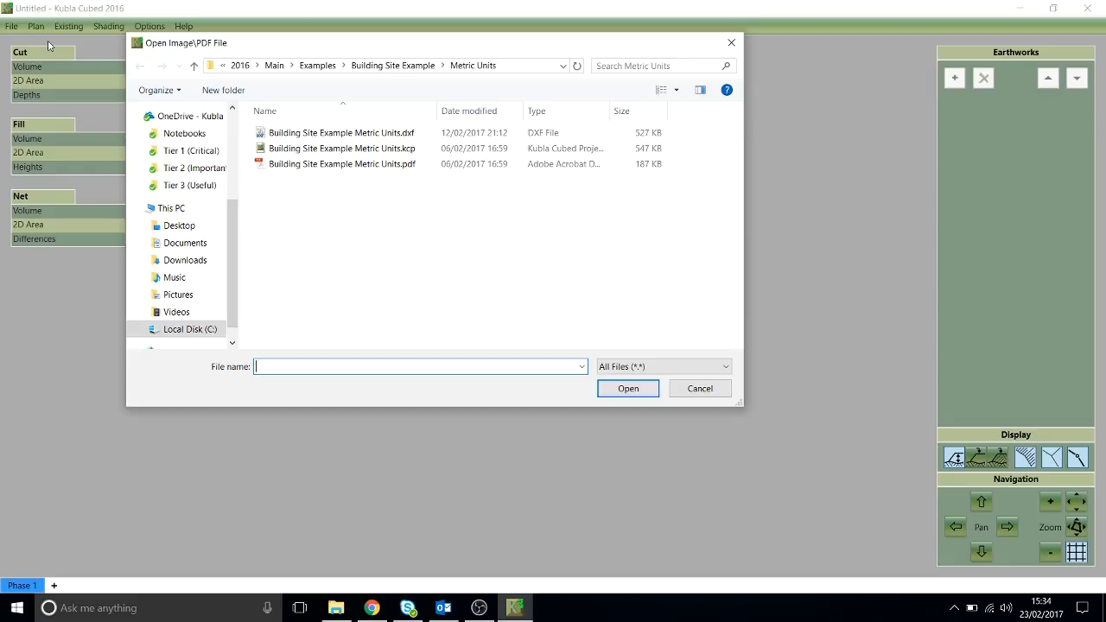
click(298, 164)
click(604, 390)
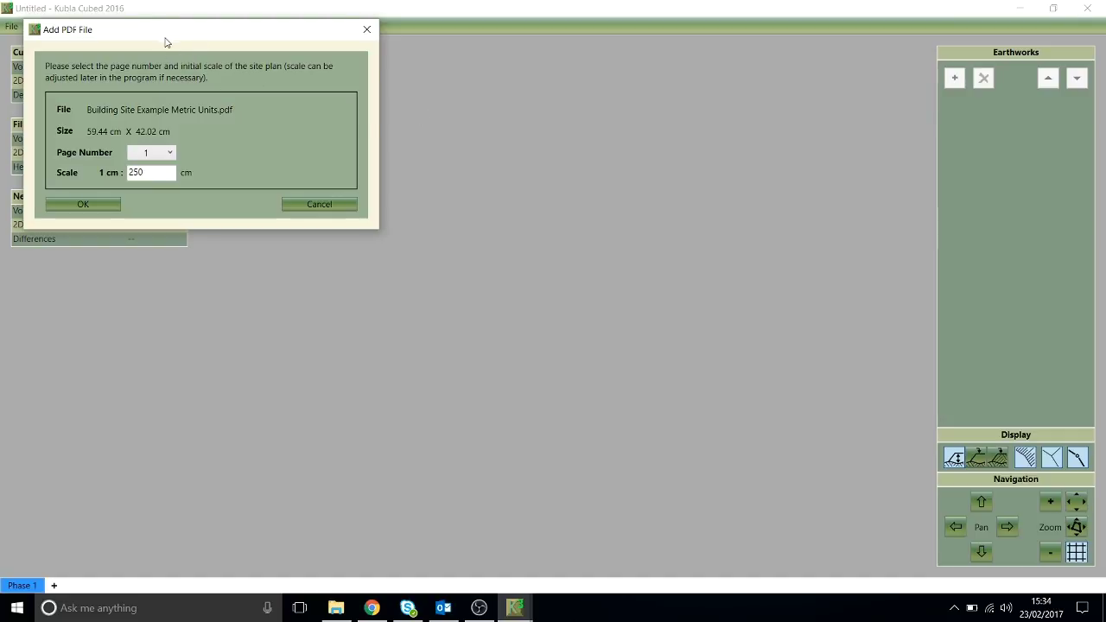
drag(165, 37, 358, 115)
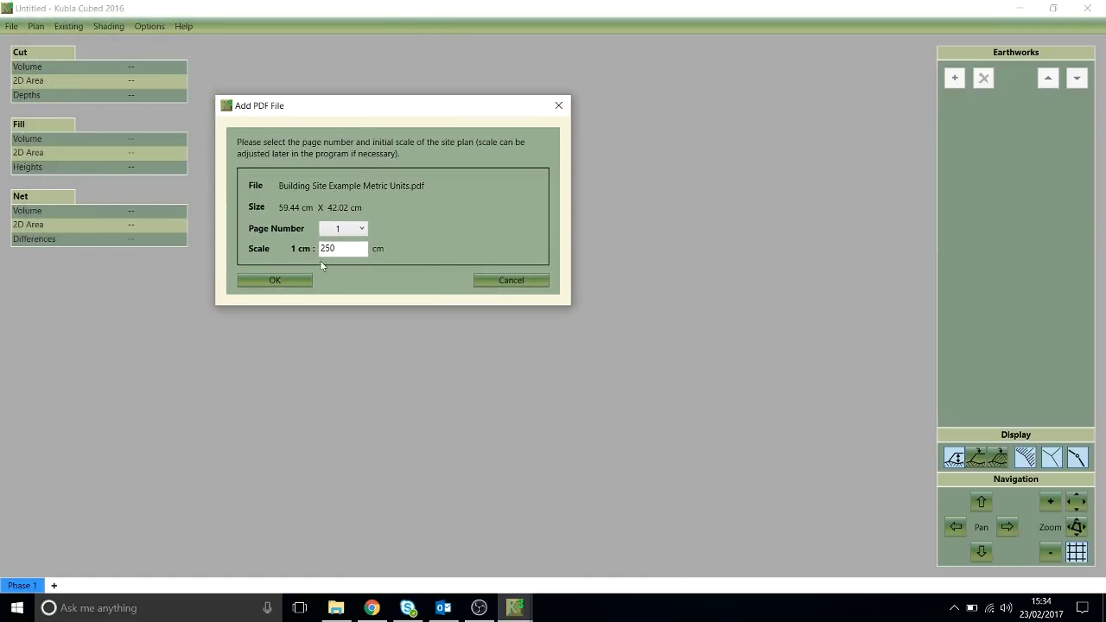
Step: Accept page 1 at 1 cm : 250 cm, then maximize the Edit Site Plan editor and zoom in
click(276, 279)
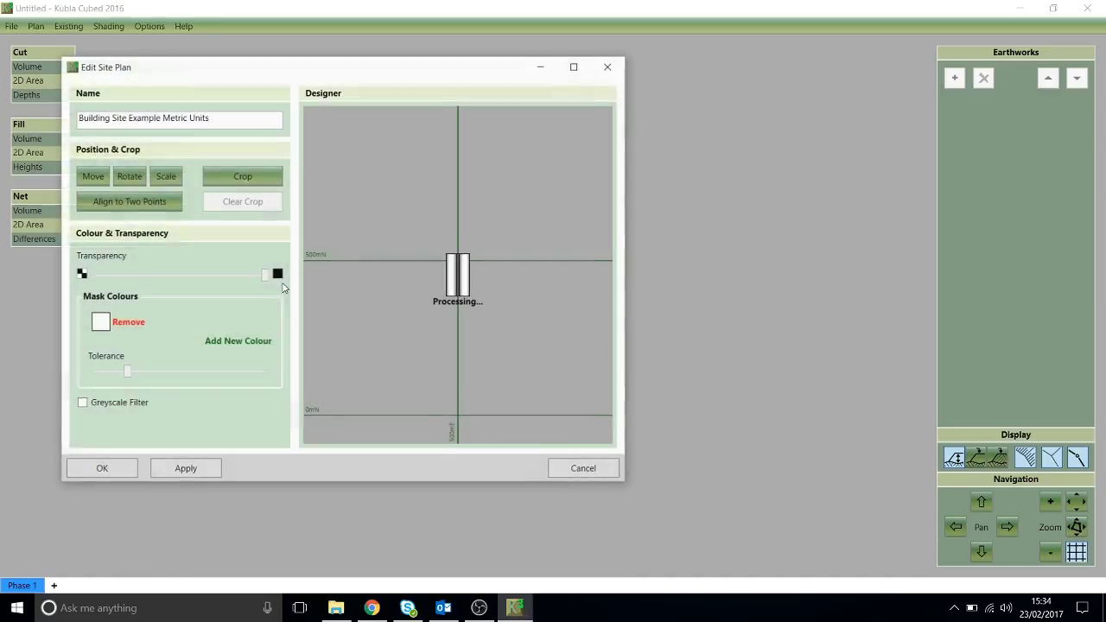
drag(414, 93, 653, 49)
click(654, 50)
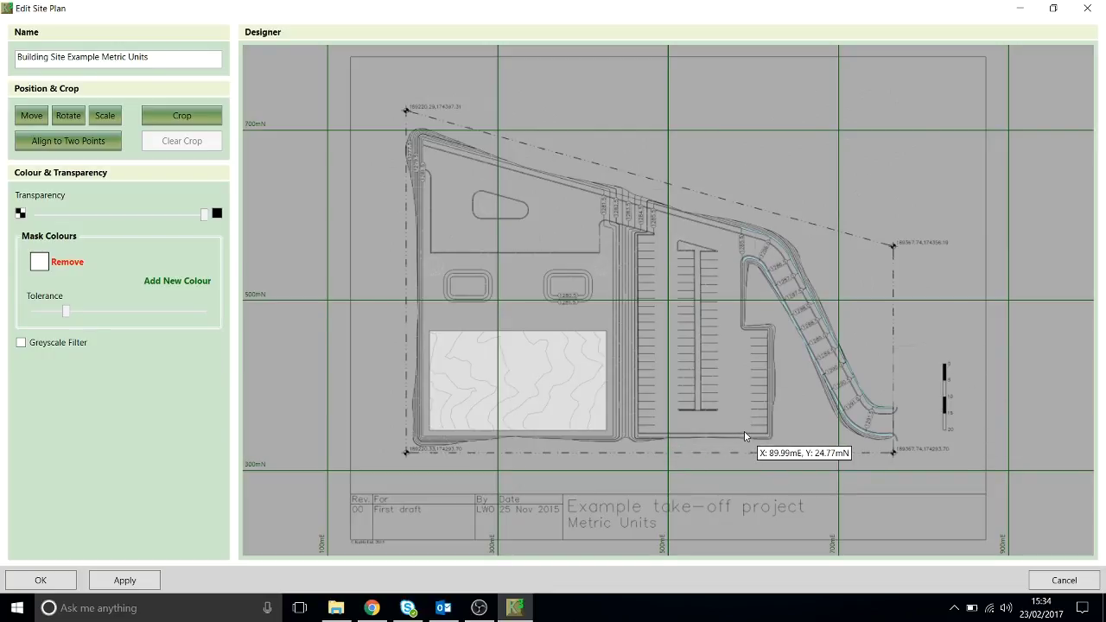
scroll(750, 424, up, 3)
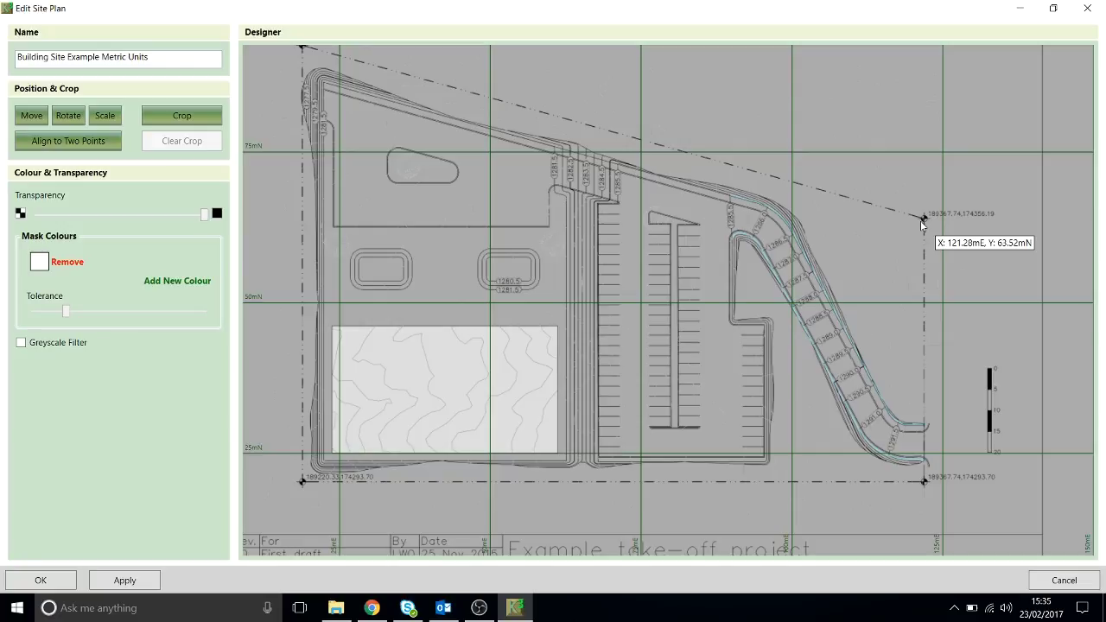
Step: Start two-point alignment and set the bottom-left marker to 189220.33 mE, 174293.7 mN
click(66, 142)
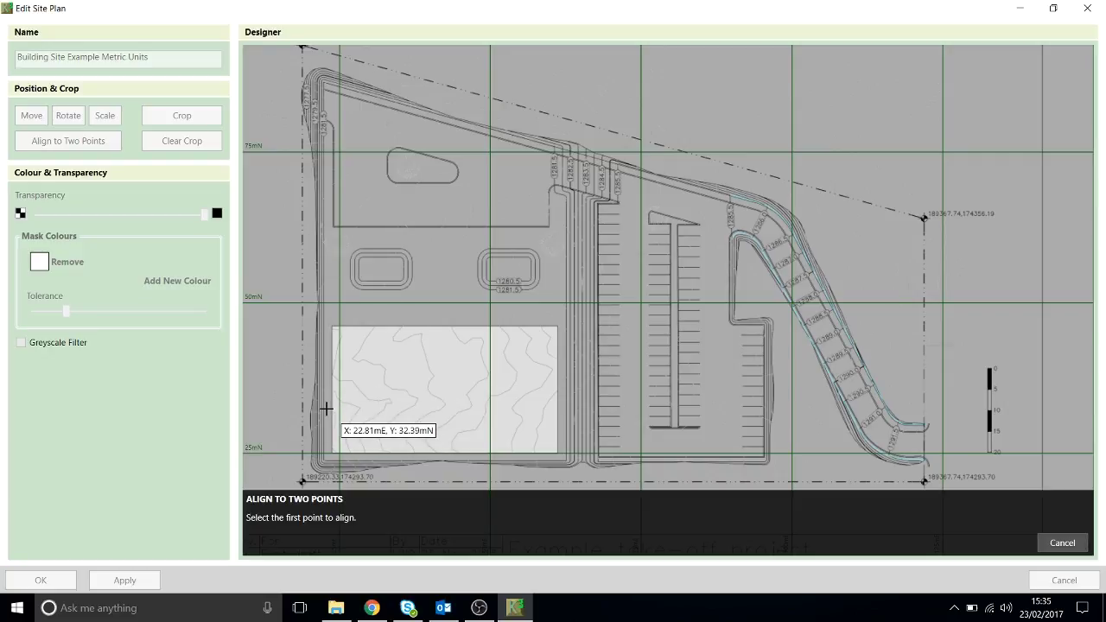
scroll(336, 449, up, 4)
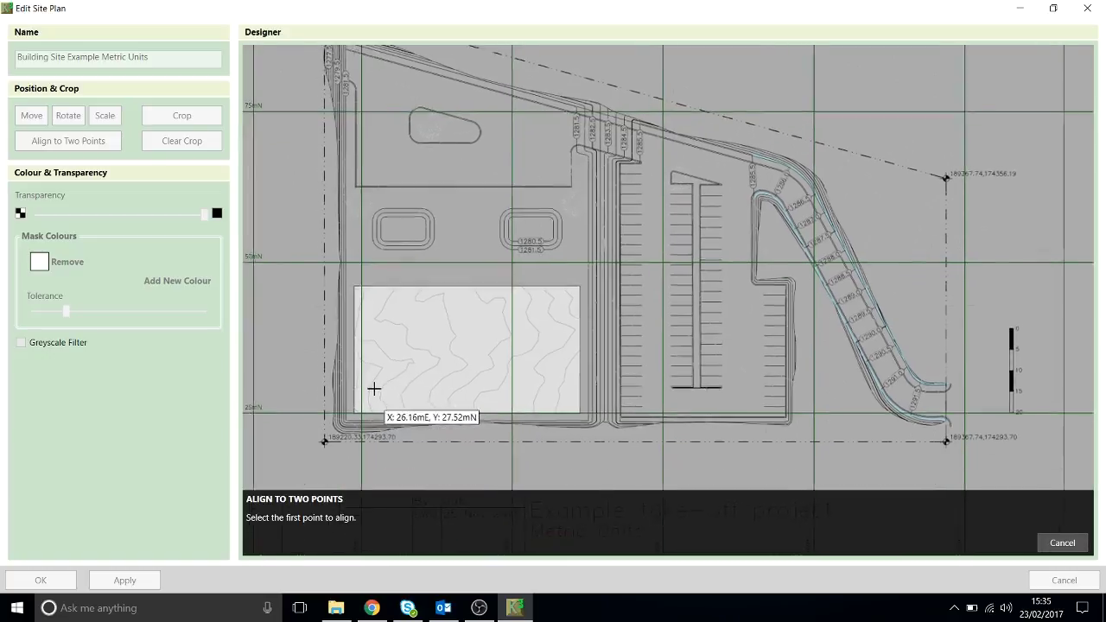
scroll(331, 429, up, 3)
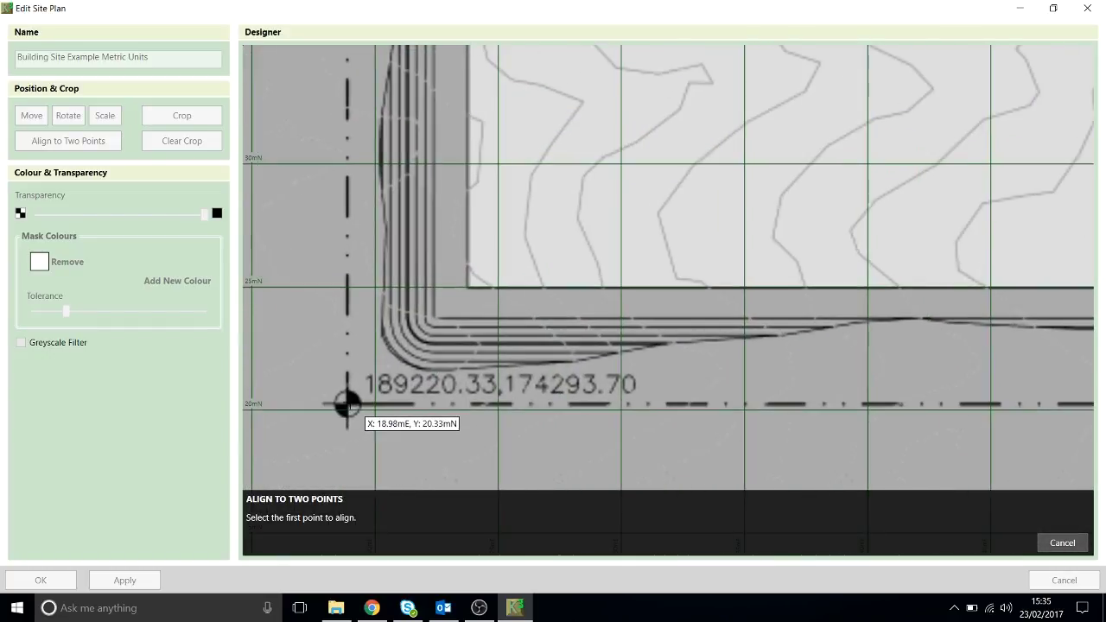
click(346, 405)
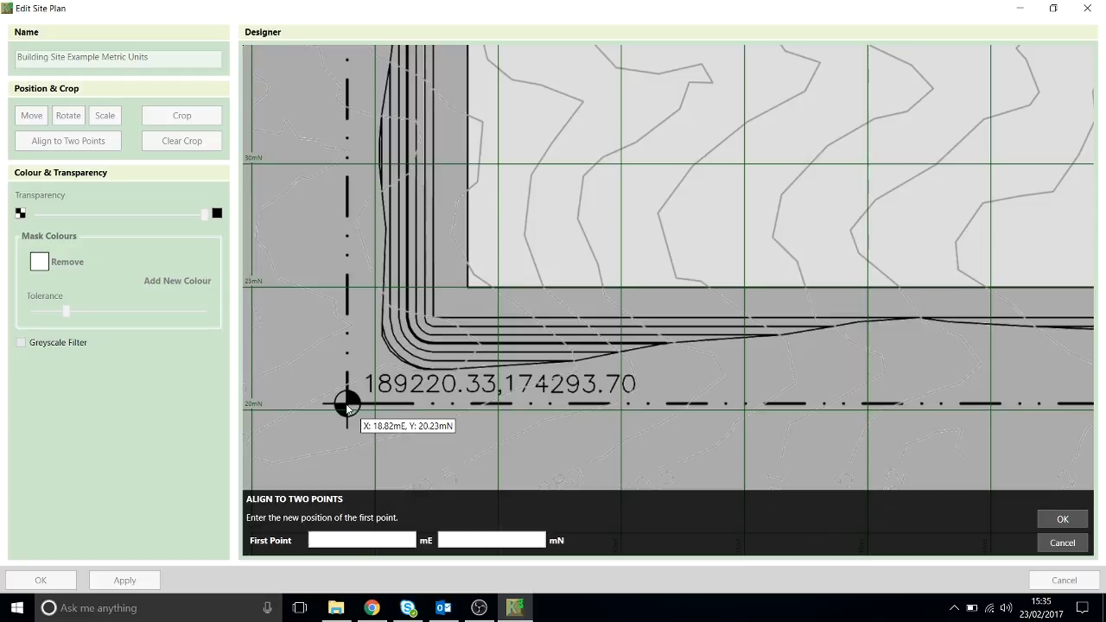
text(189220.33)
key(Tab)
text(174293.7)
key(Return)
Step: Set the second marker to 189367.74 mE, 174356.19 mN, applying the alignment
scroll(347, 399, down, 5)
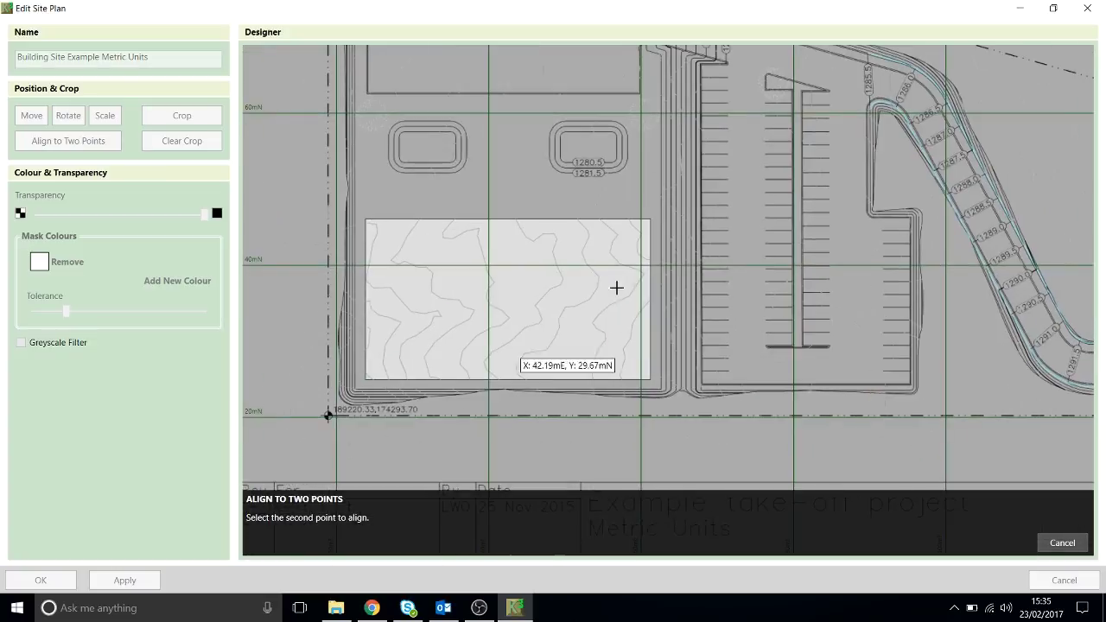
scroll(752, 214, up, 2)
scroll(821, 229, up, 5)
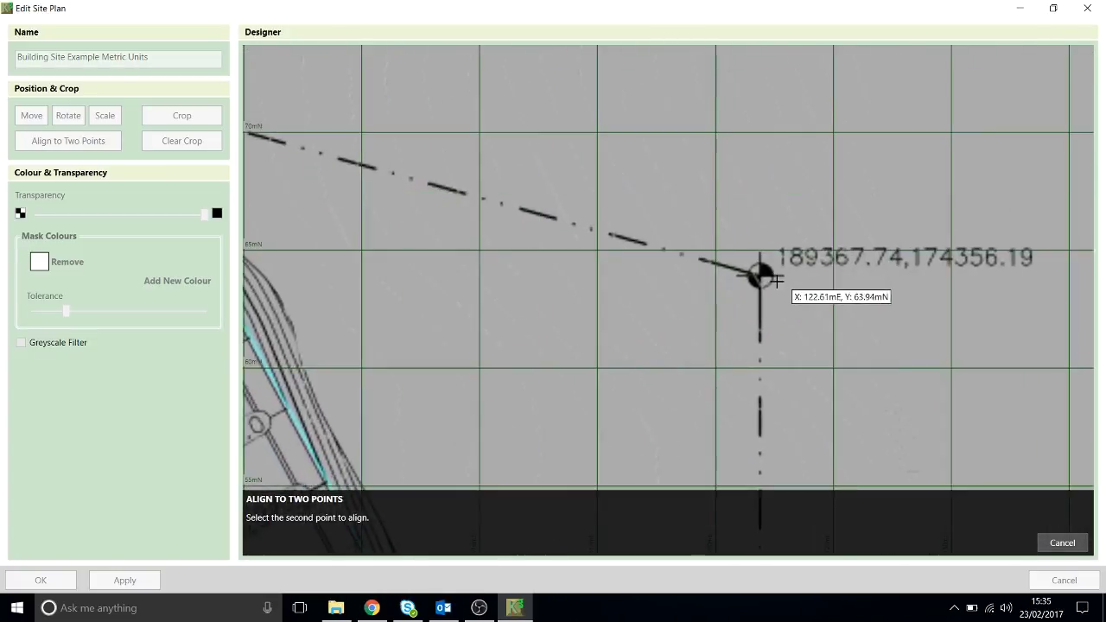
click(750, 273)
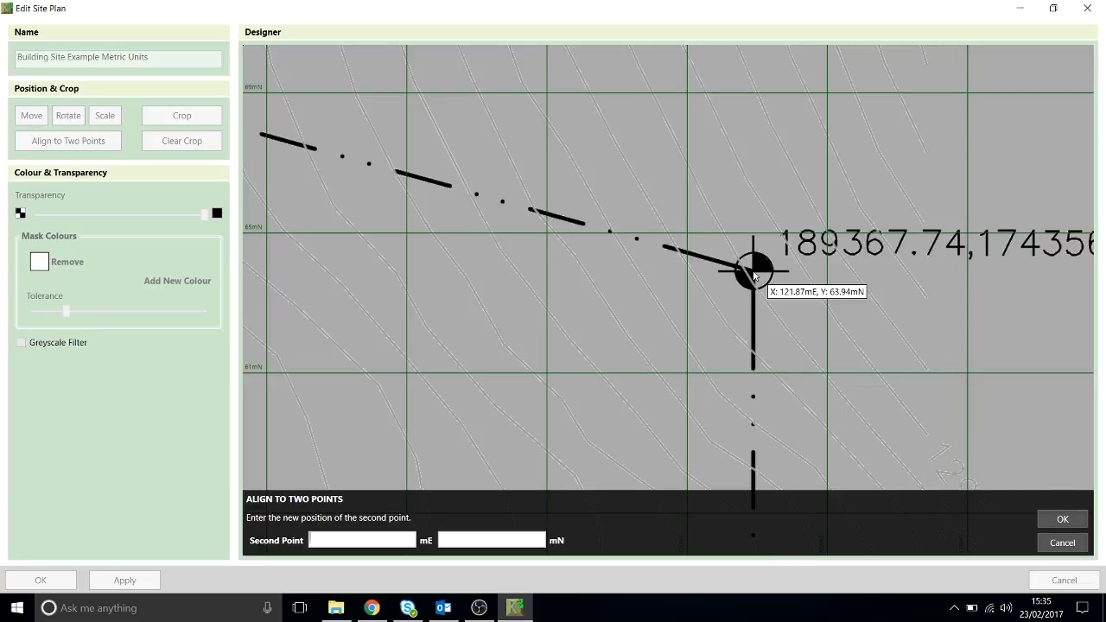
scroll(642, 314, down, 2)
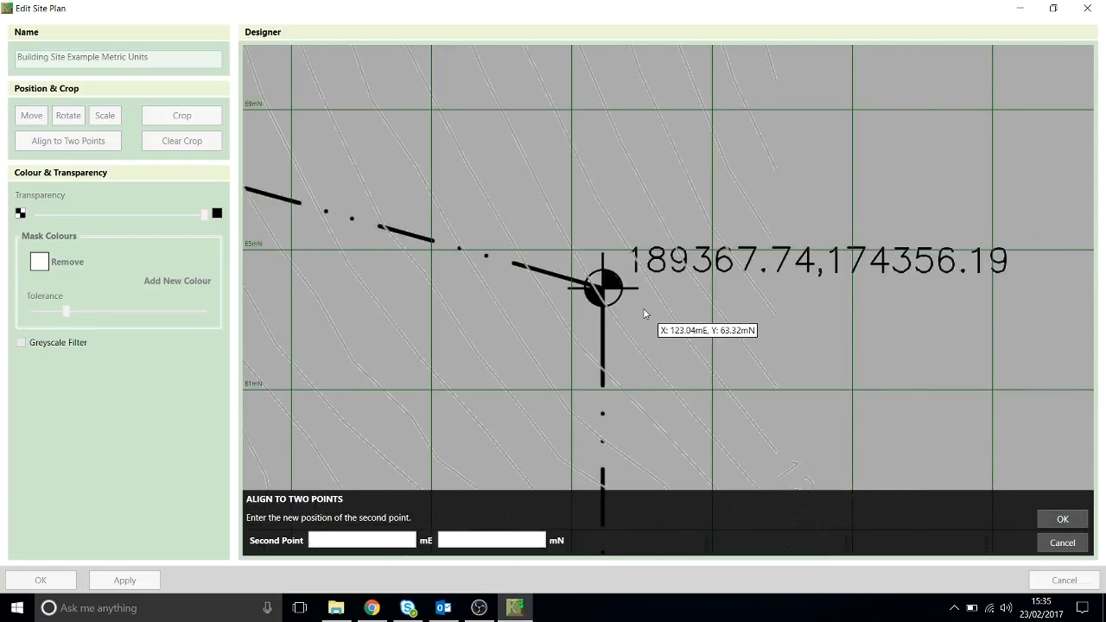
text(189367.74)
key(Tab)
text(174356.19)
key(Return)
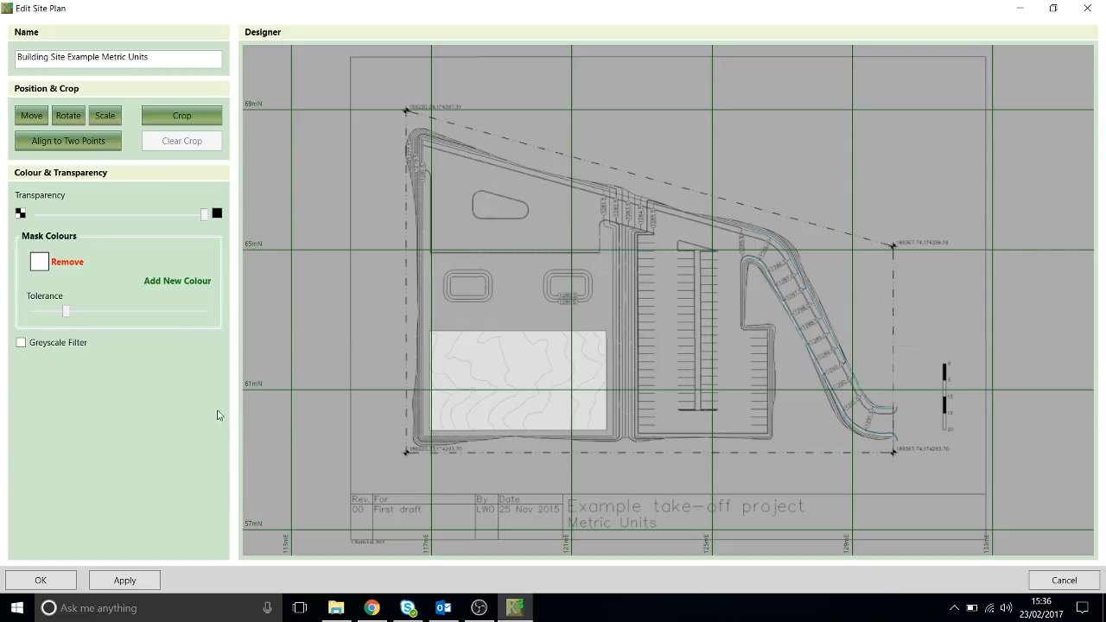
Step: Add the light grey contour-area shading as a mask colour and accept the site plan settings
click(174, 282)
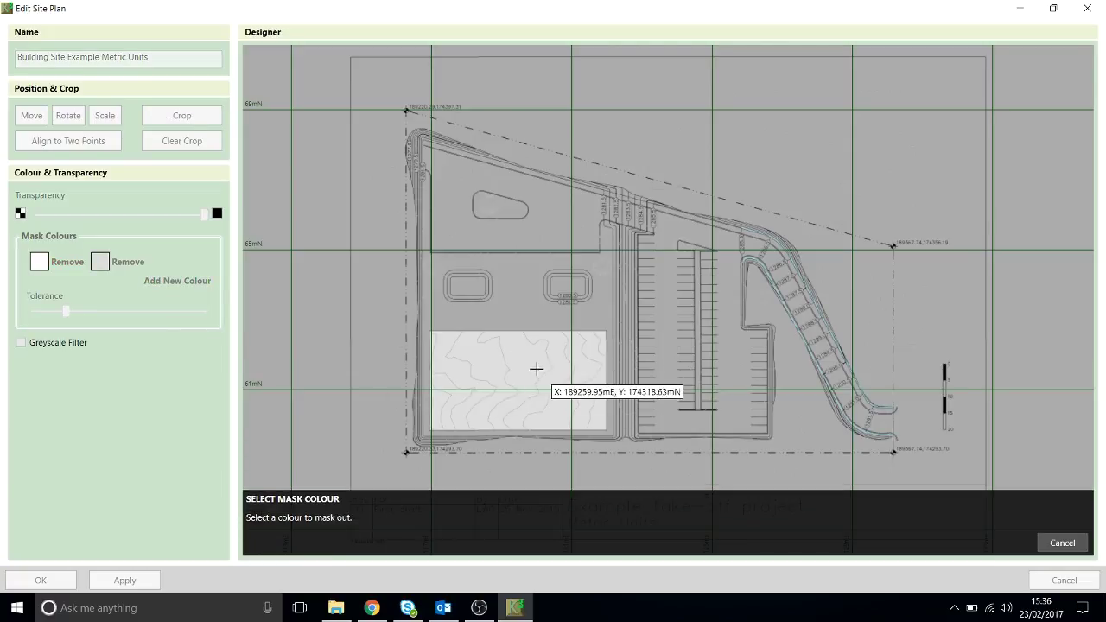
click(527, 358)
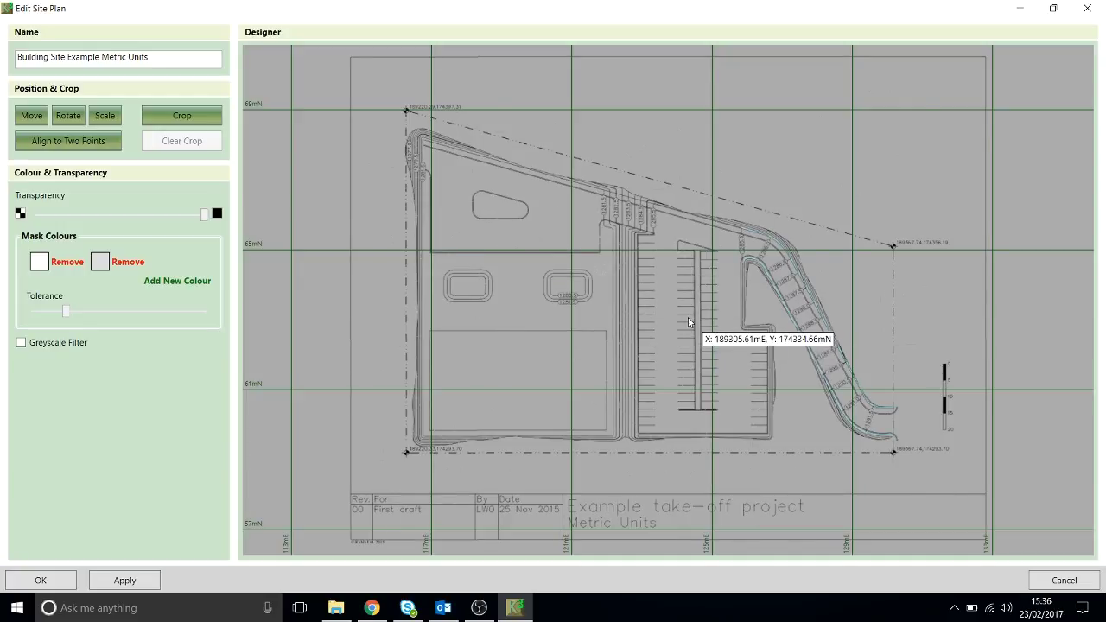
click(38, 581)
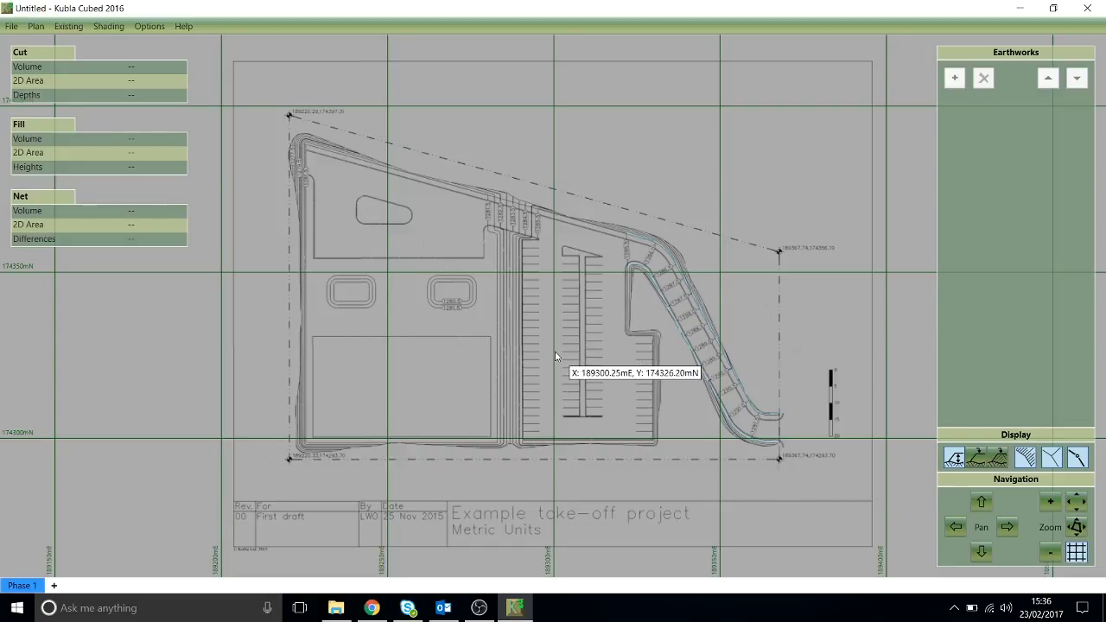
Step: Open the Define Existing Terrain window via Existing > Edit Elevations
click(68, 25)
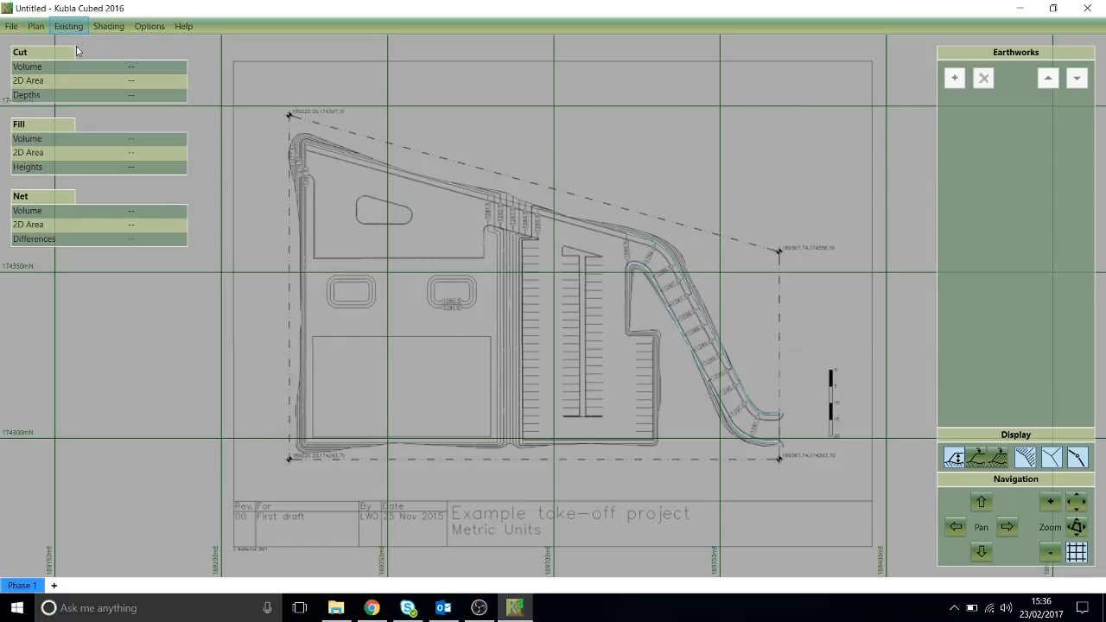
click(77, 49)
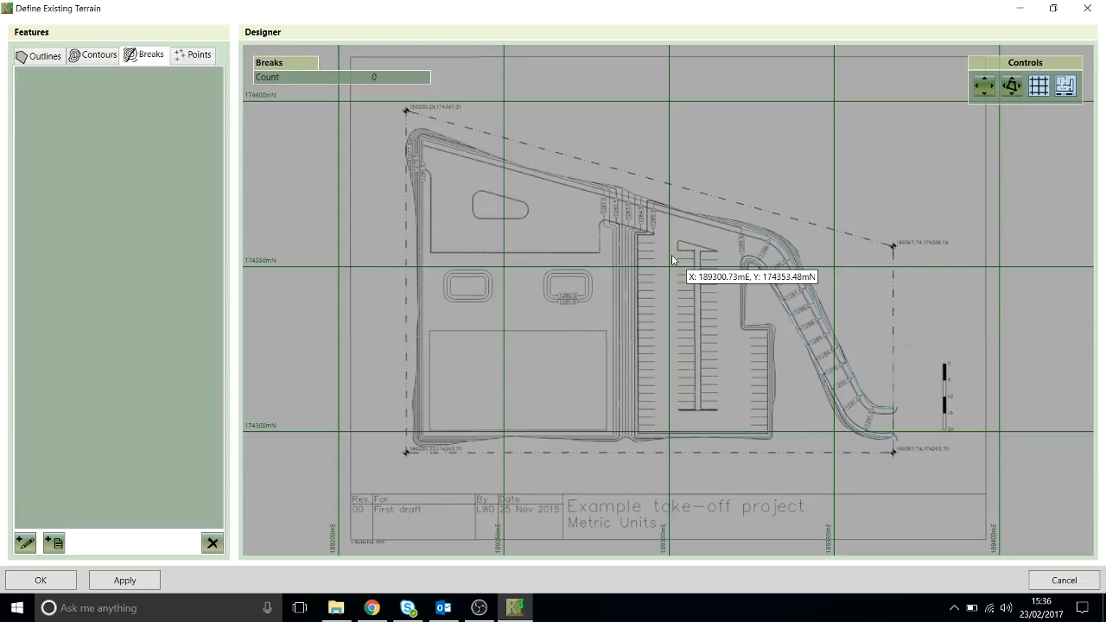
scroll(604, 233, up, 2)
Step: Open the Building Site Example Metric Units DXF as the existing terrain's outline source
click(45, 59)
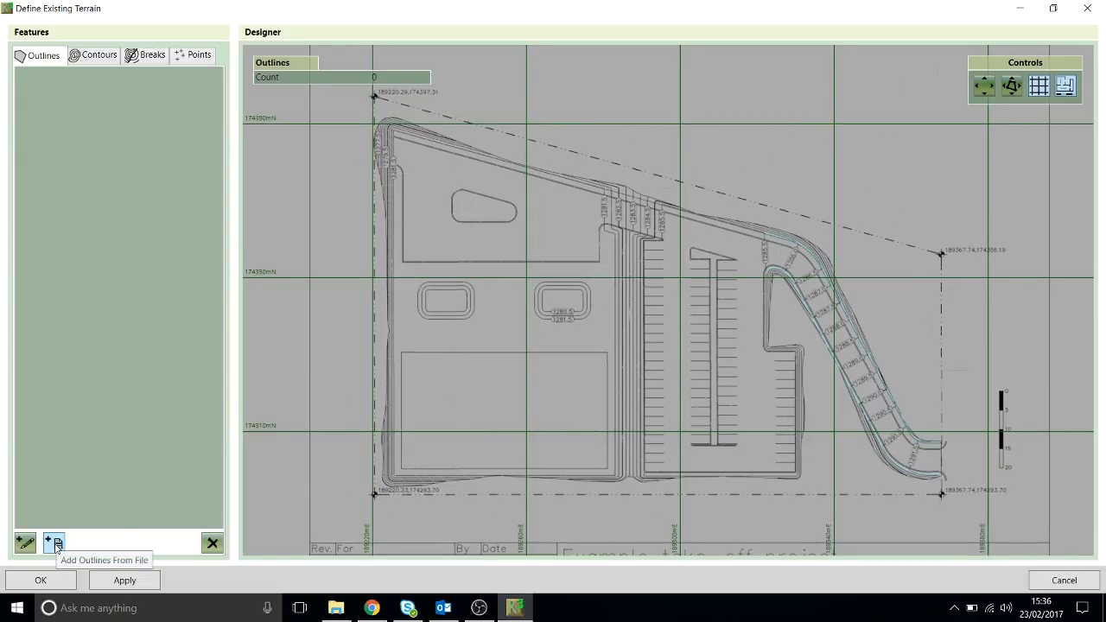
click(55, 543)
drag(480, 39, 587, 164)
click(493, 245)
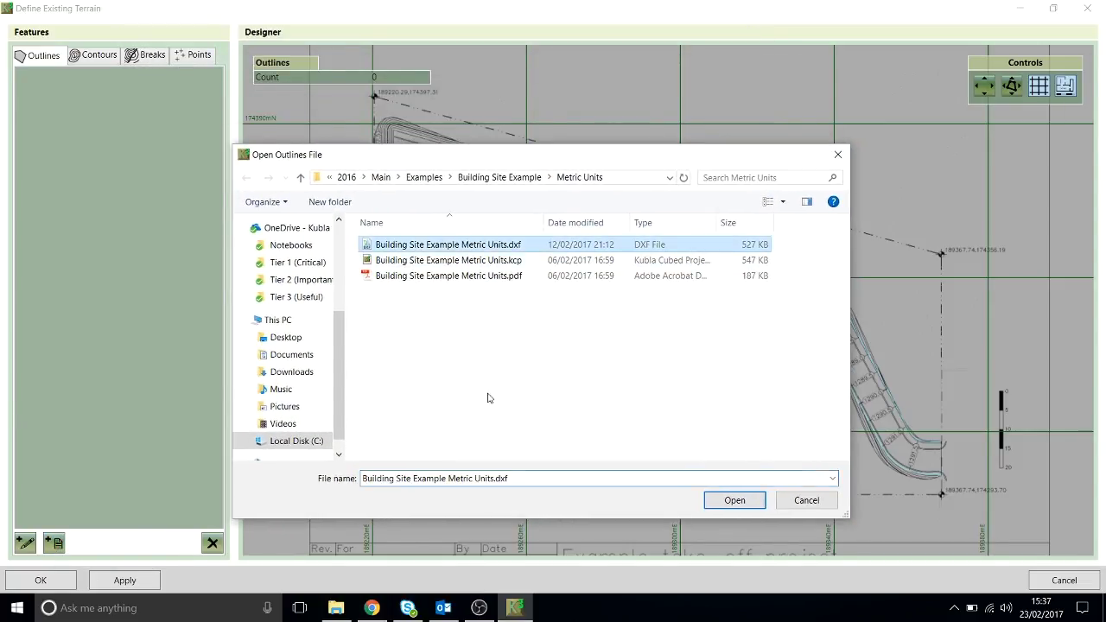
click(734, 500)
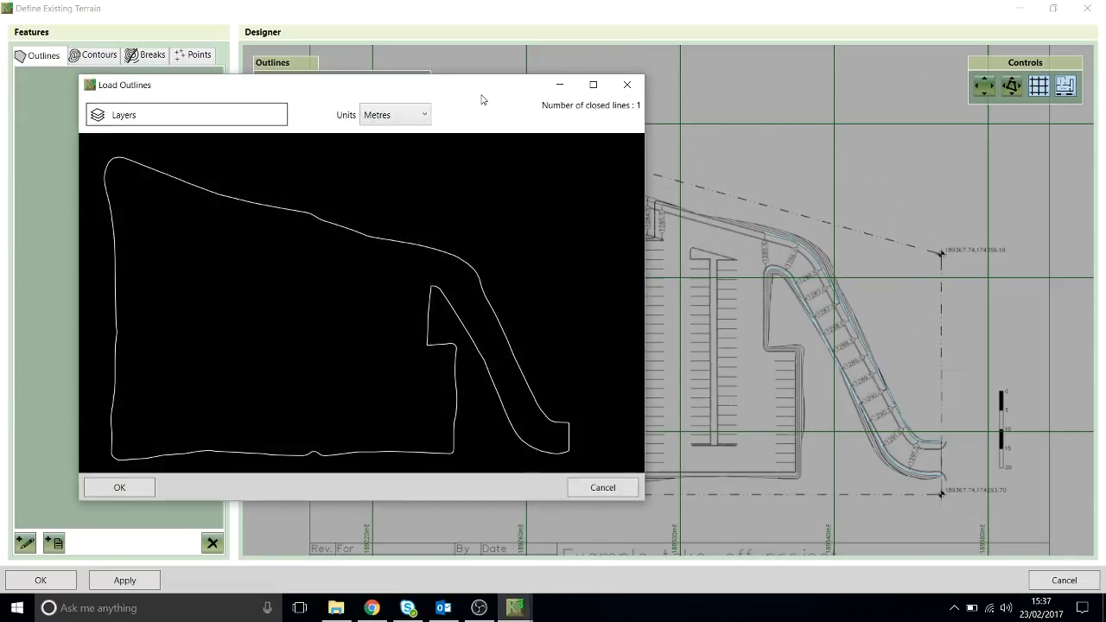
drag(482, 99, 773, 159)
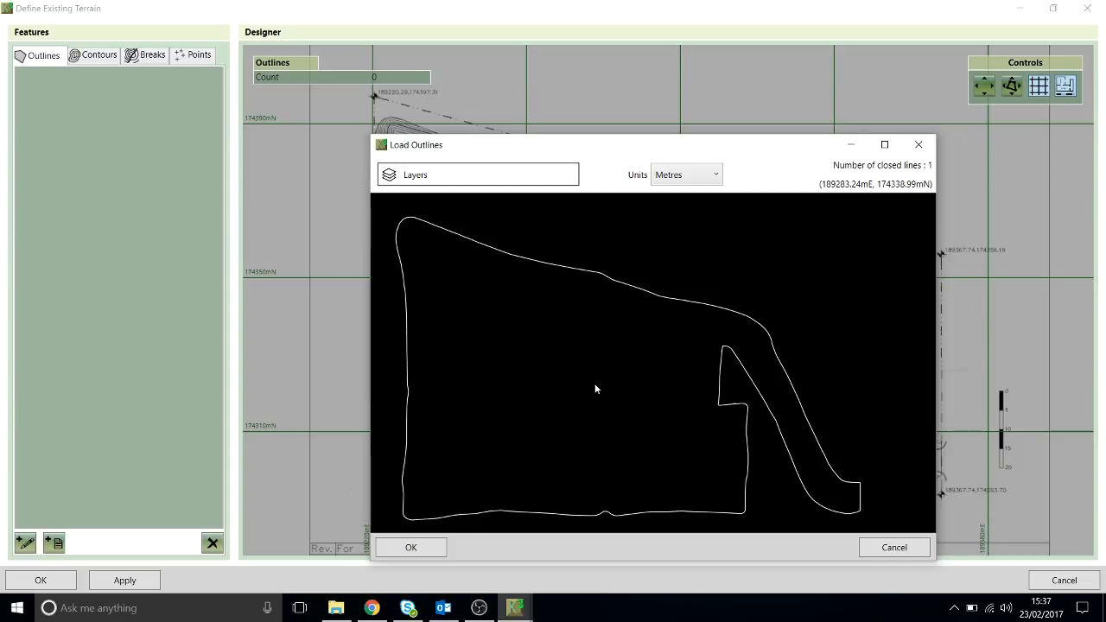
Step: Load the 'site boundary' layer as the terrain outline and pan to view it whole
click(498, 185)
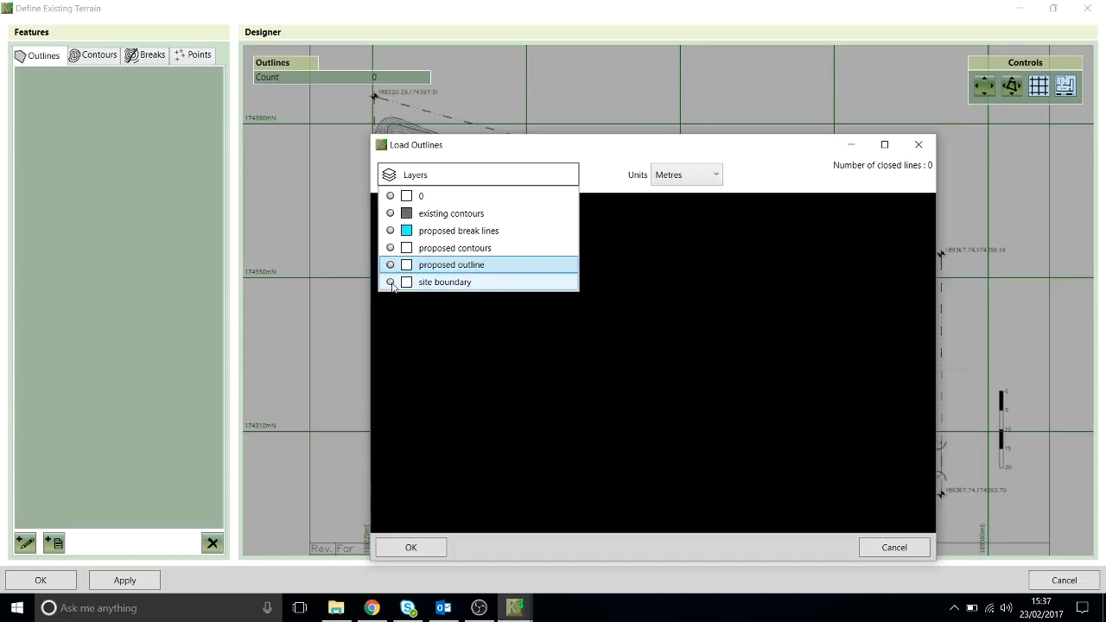
click(390, 282)
click(748, 337)
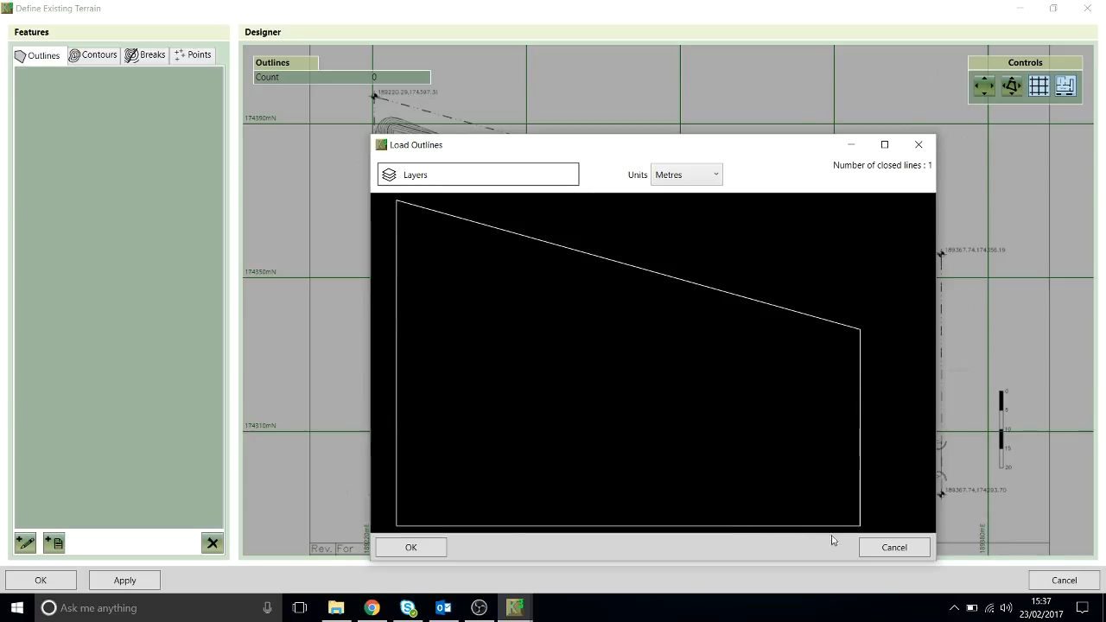
click(411, 548)
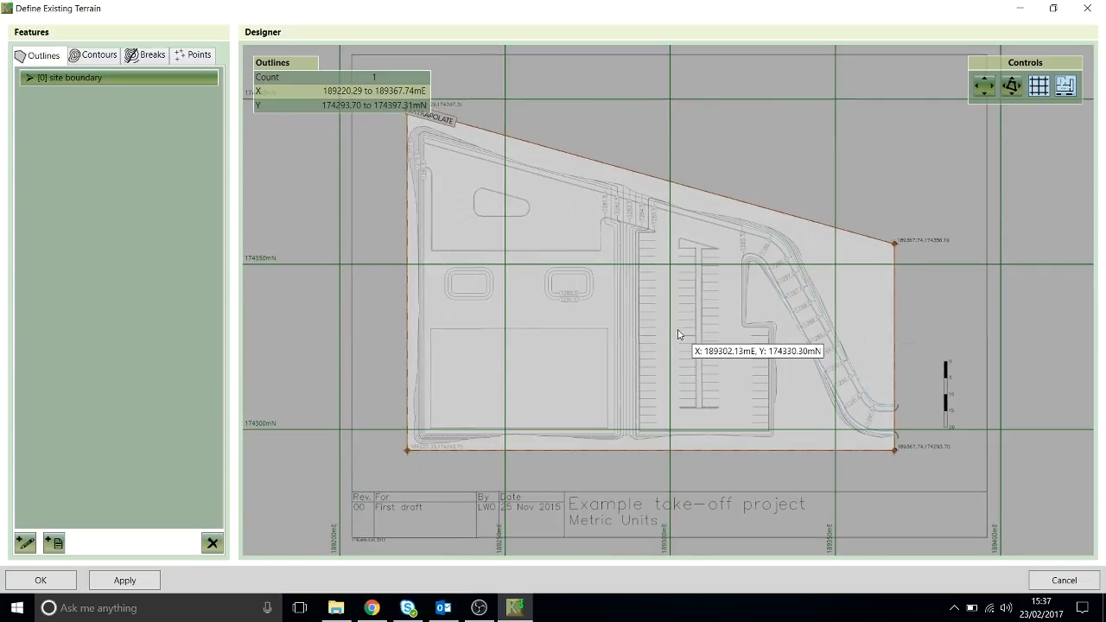
scroll(406, 451, up, 3)
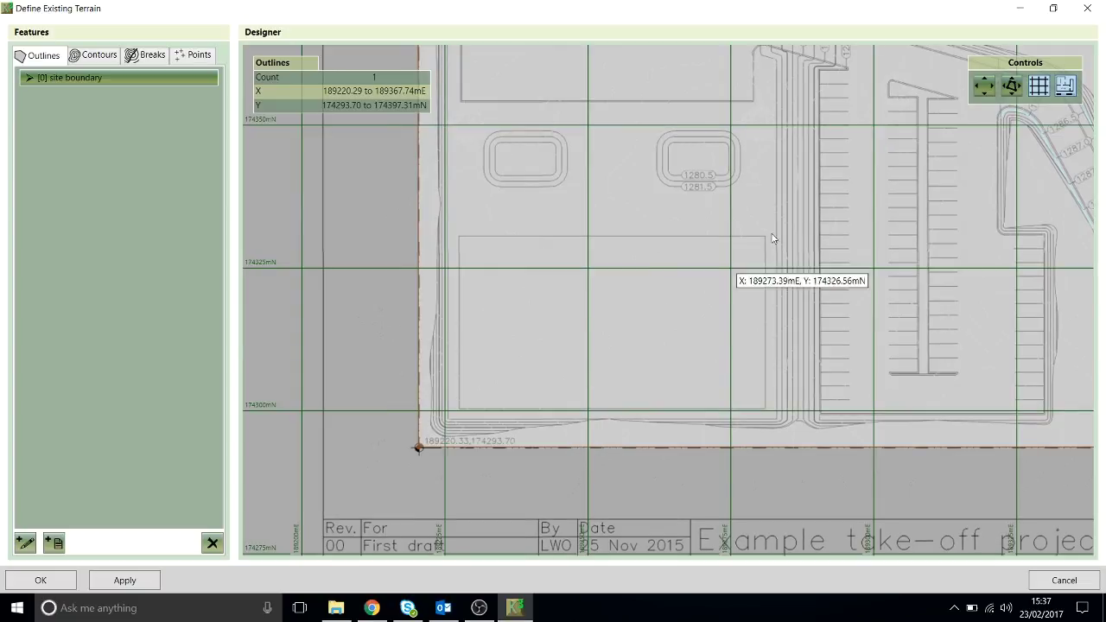
scroll(875, 202, up, 1)
right_drag(876, 202, 592, 302)
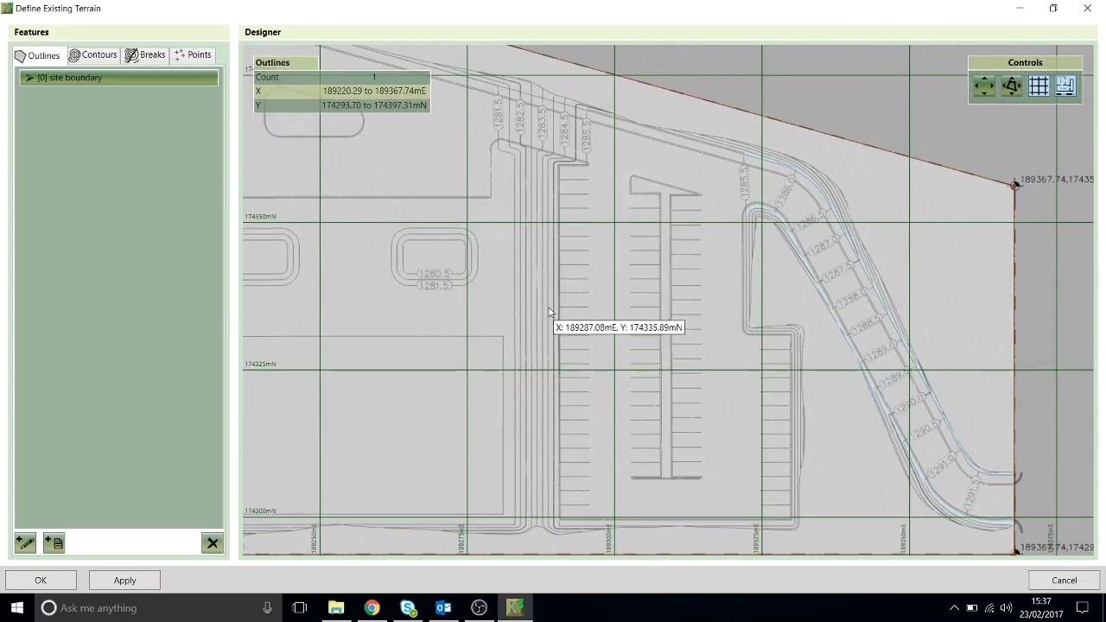
scroll(557, 298, down, 3)
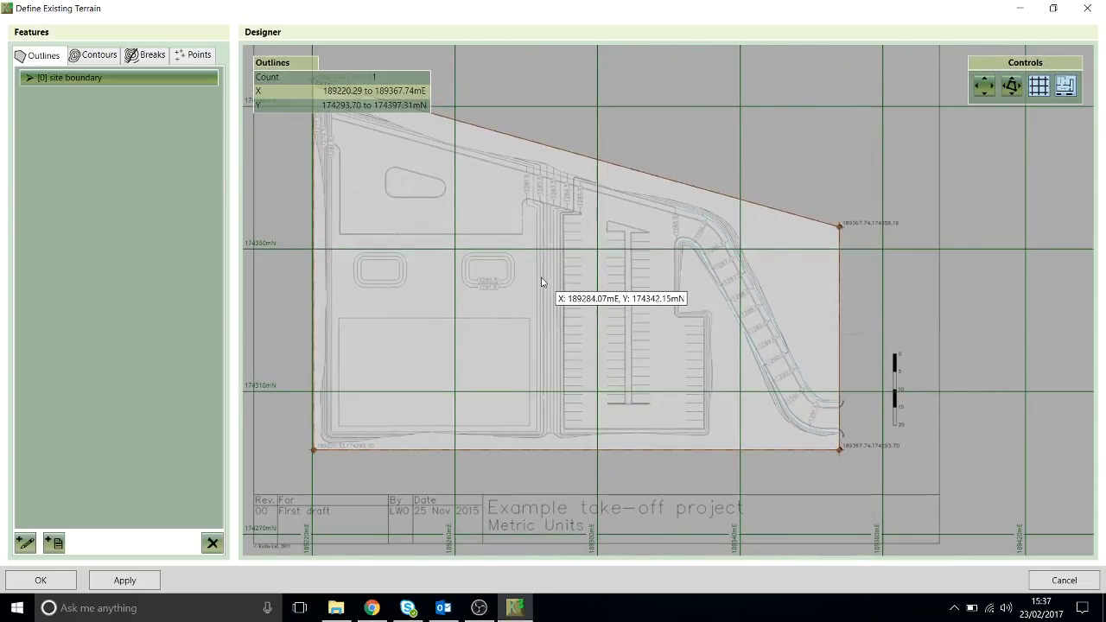
right_drag(541, 277, 603, 305)
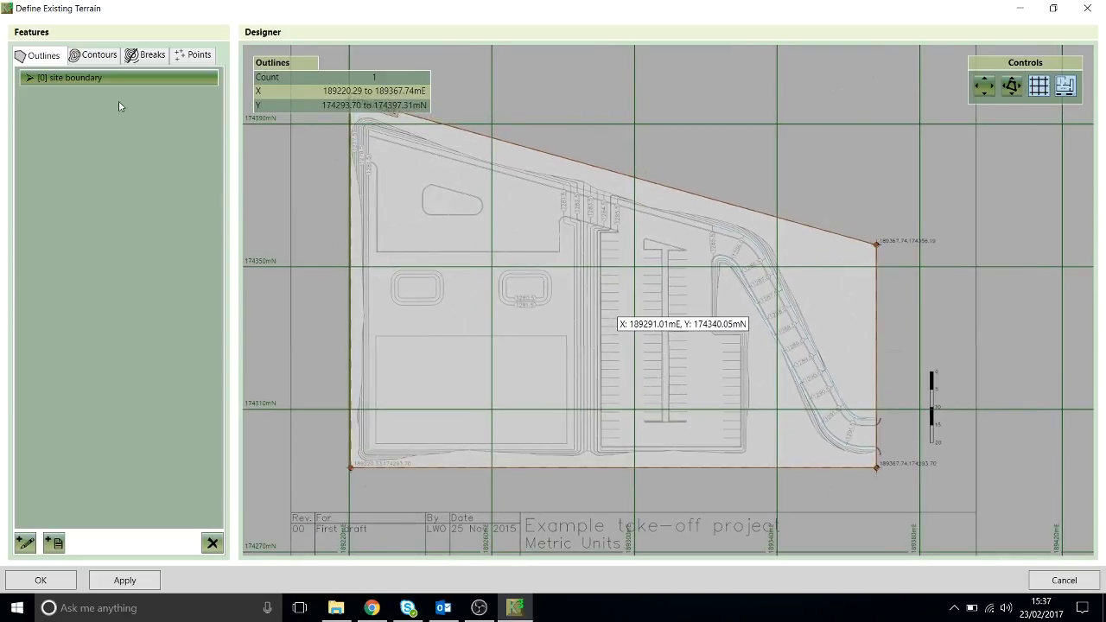
Step: Import only the existing contours layer from the DXF, removing the 7 redundant line points
click(95, 56)
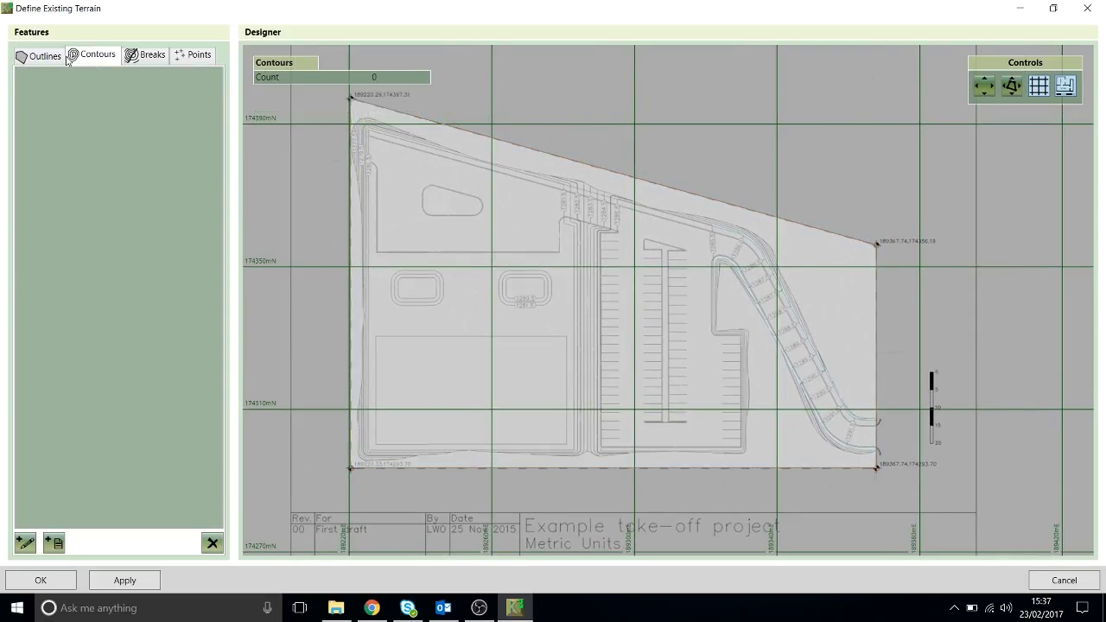
click(50, 543)
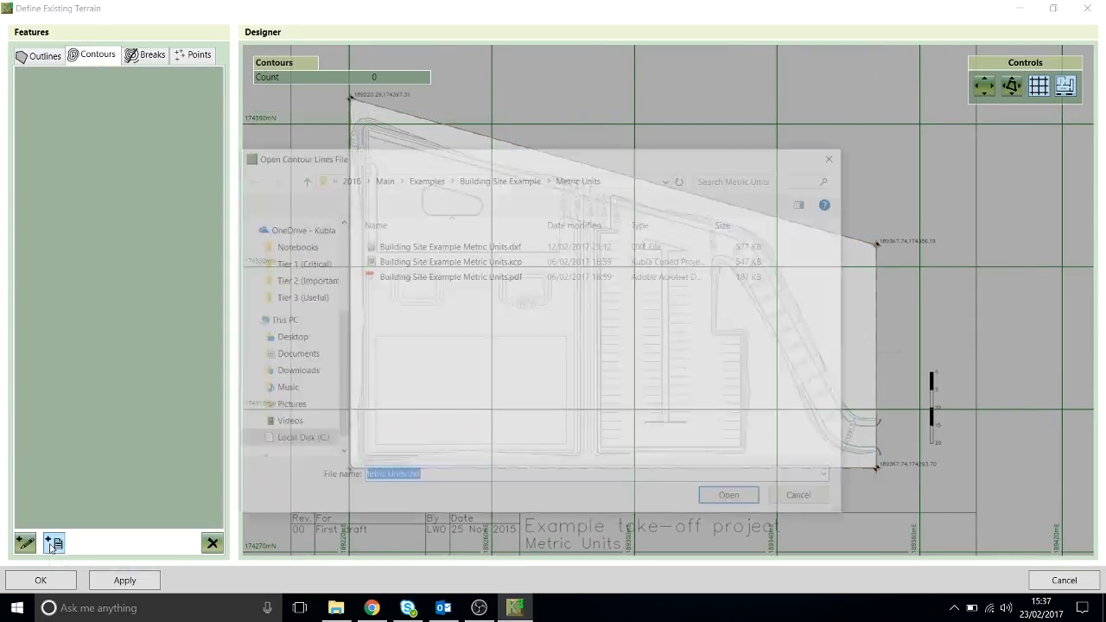
drag(598, 159, 647, 82)
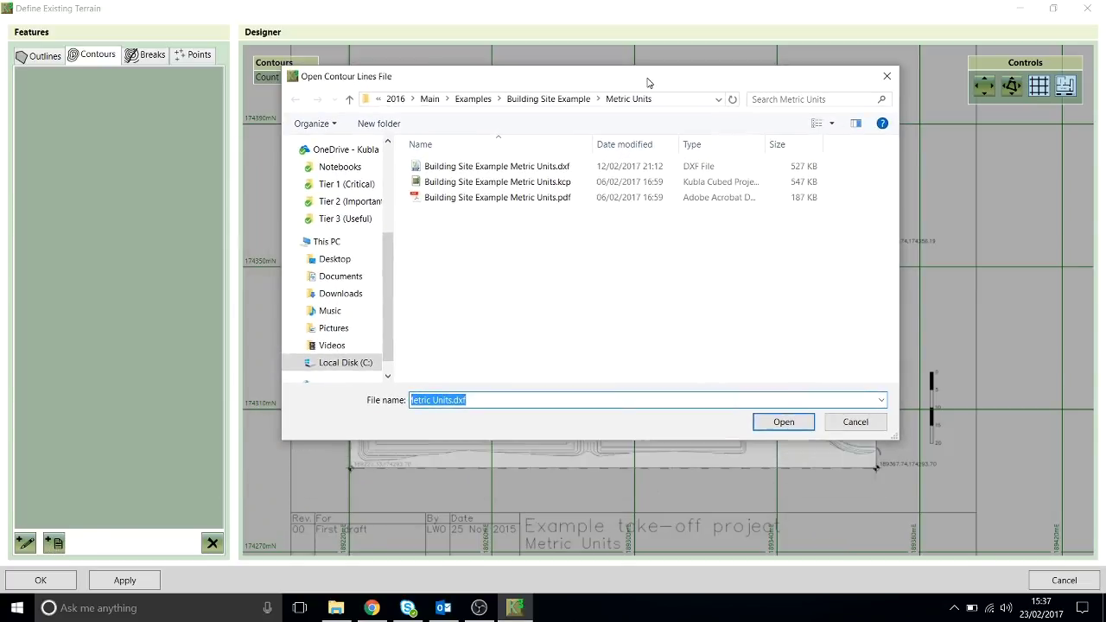
click(784, 422)
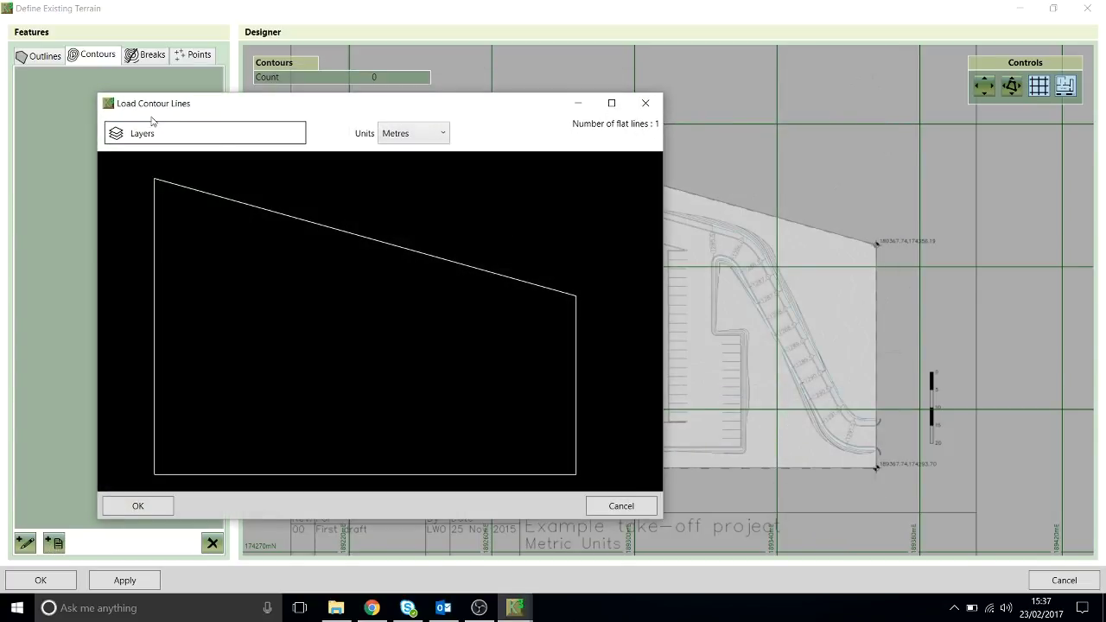
click(159, 133)
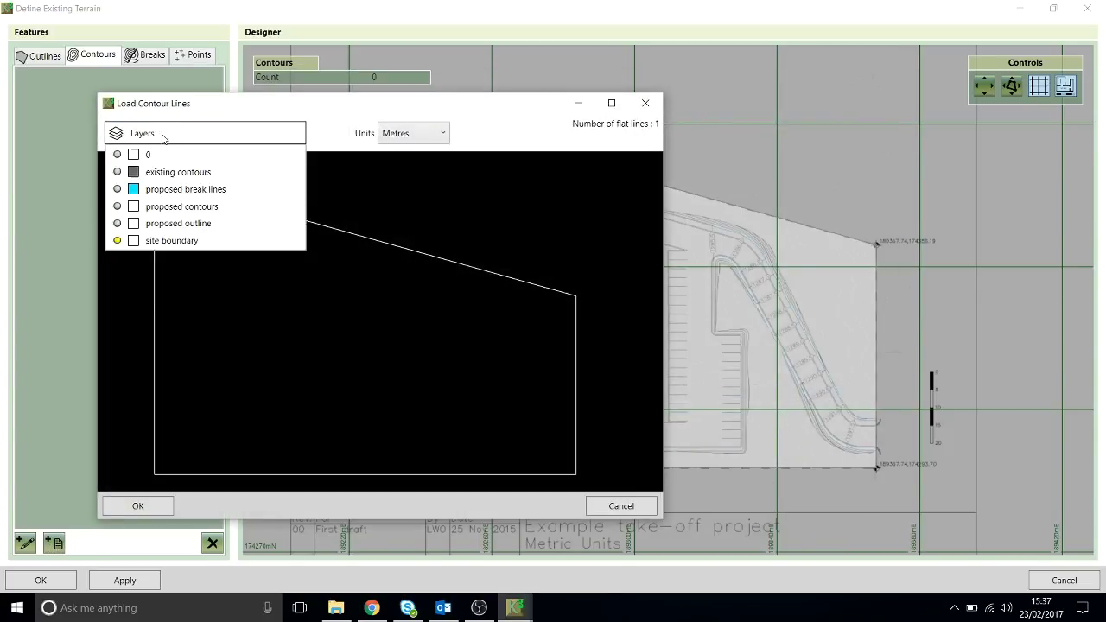
click(118, 241)
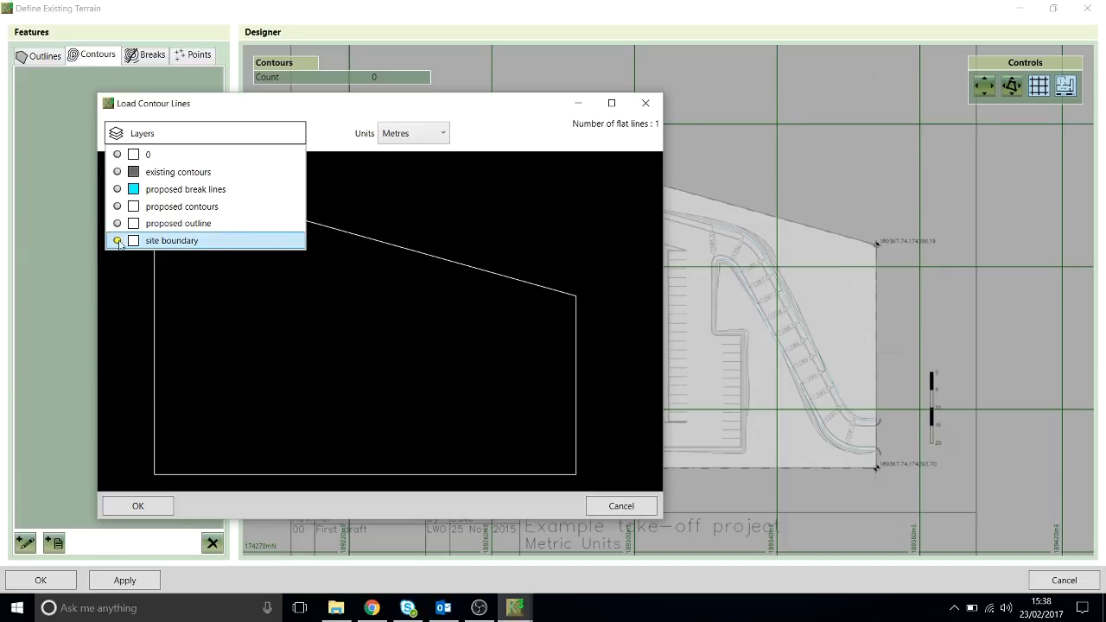
click(119, 172)
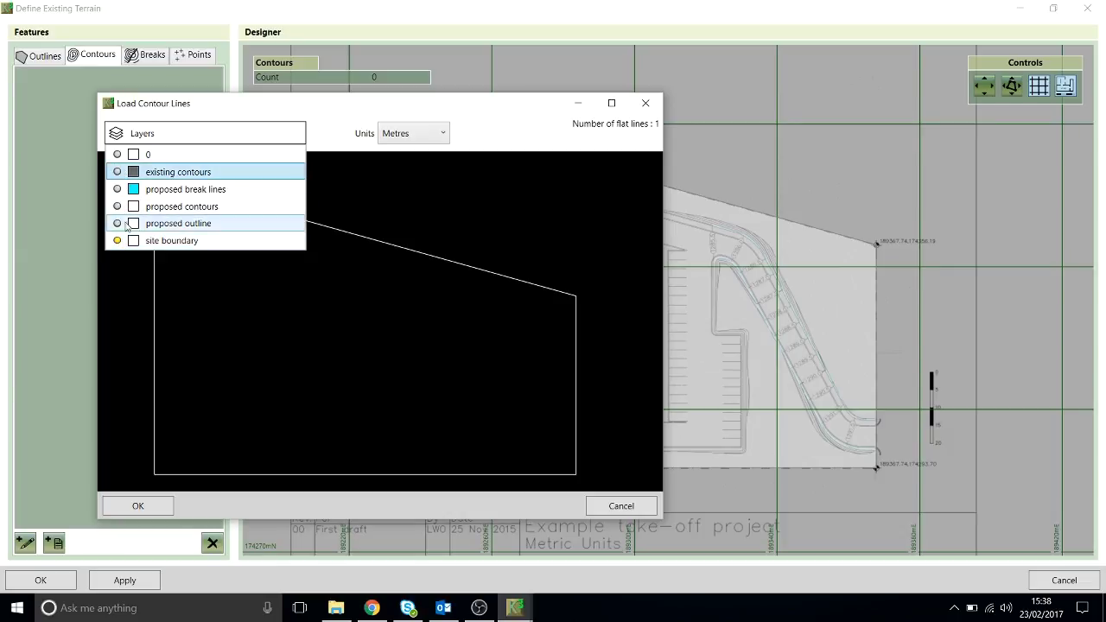
click(118, 172)
click(117, 241)
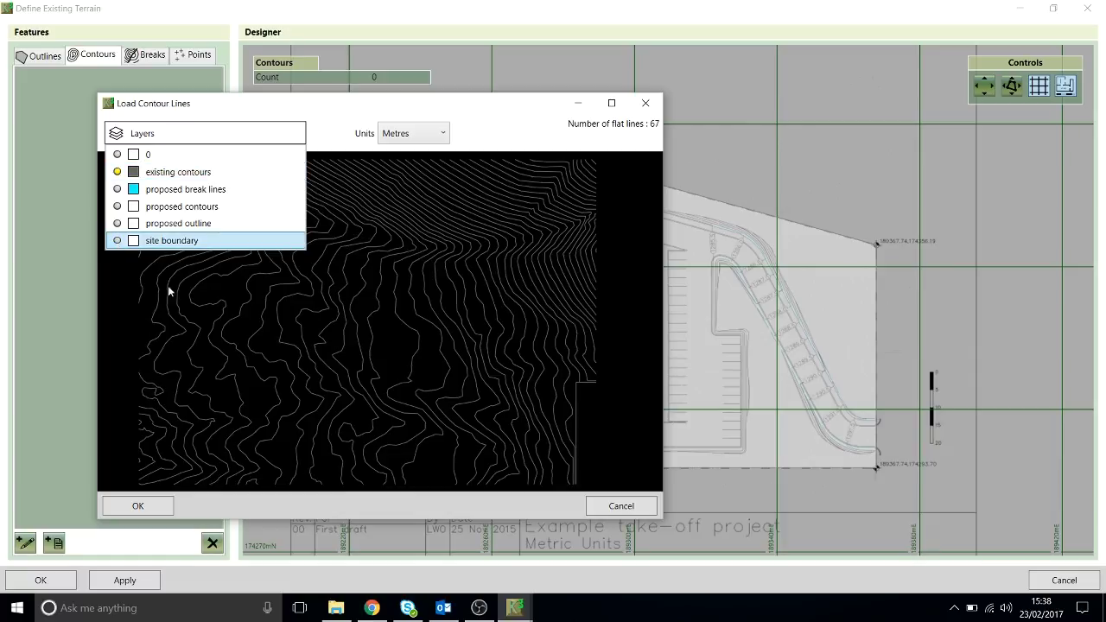
click(321, 359)
click(140, 506)
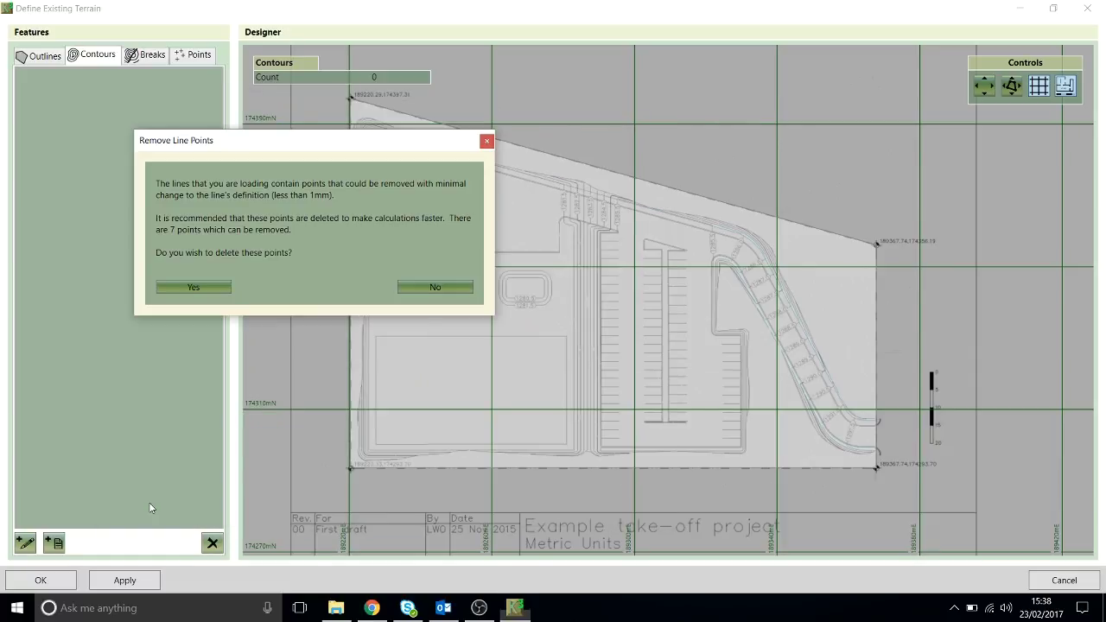
click(184, 294)
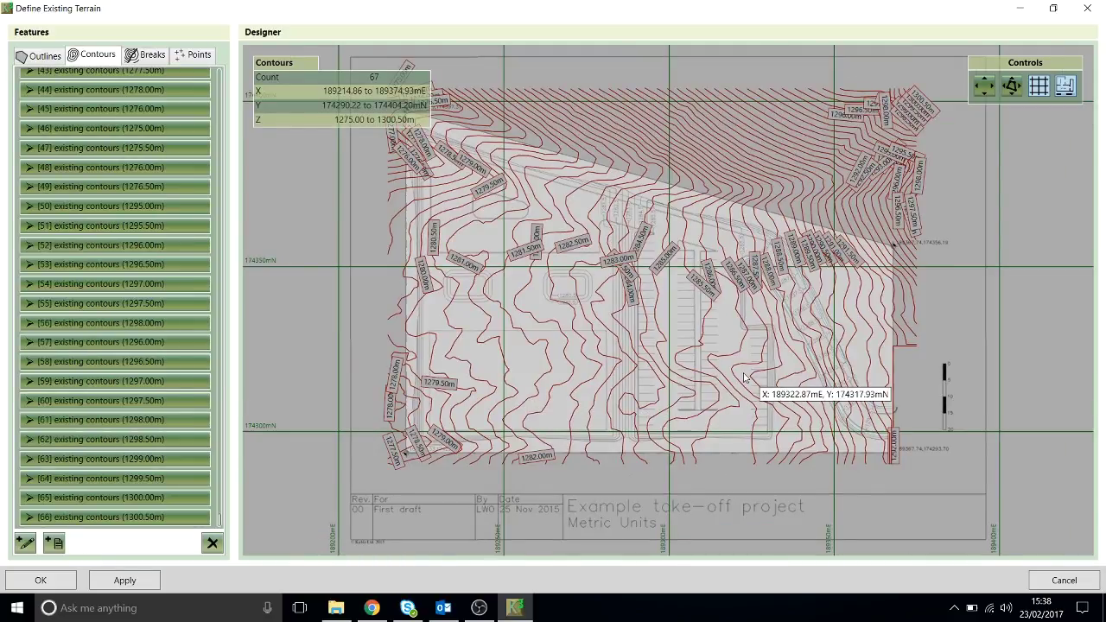
Step: Inspect the contours, including contour [48], then apply and triangulate the existing terrain
drag(761, 395, 807, 393)
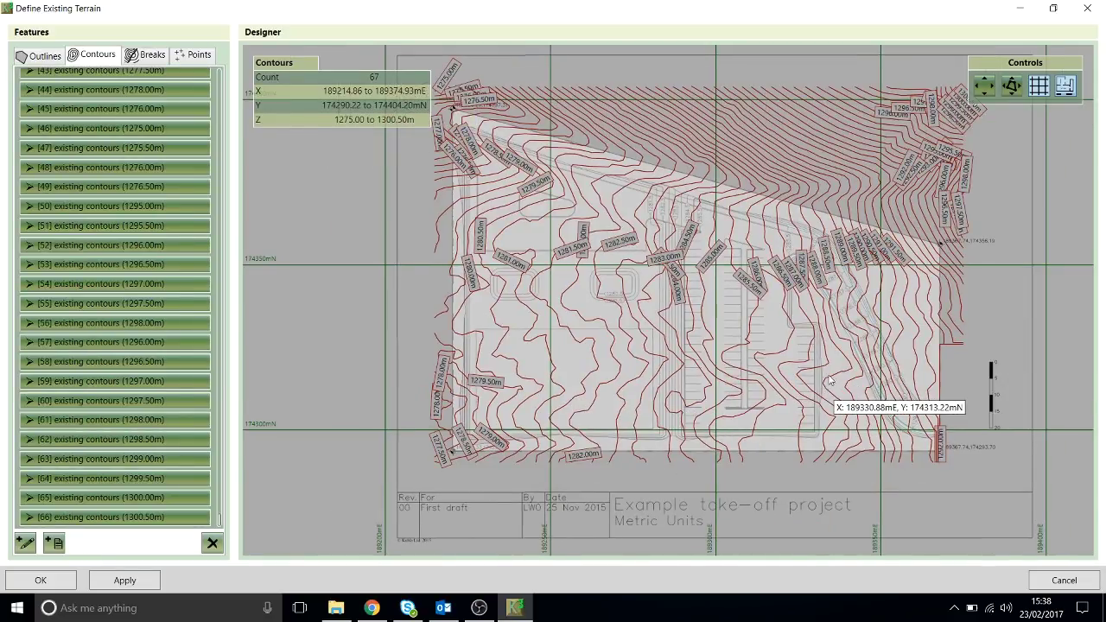
scroll(629, 298, up, 5)
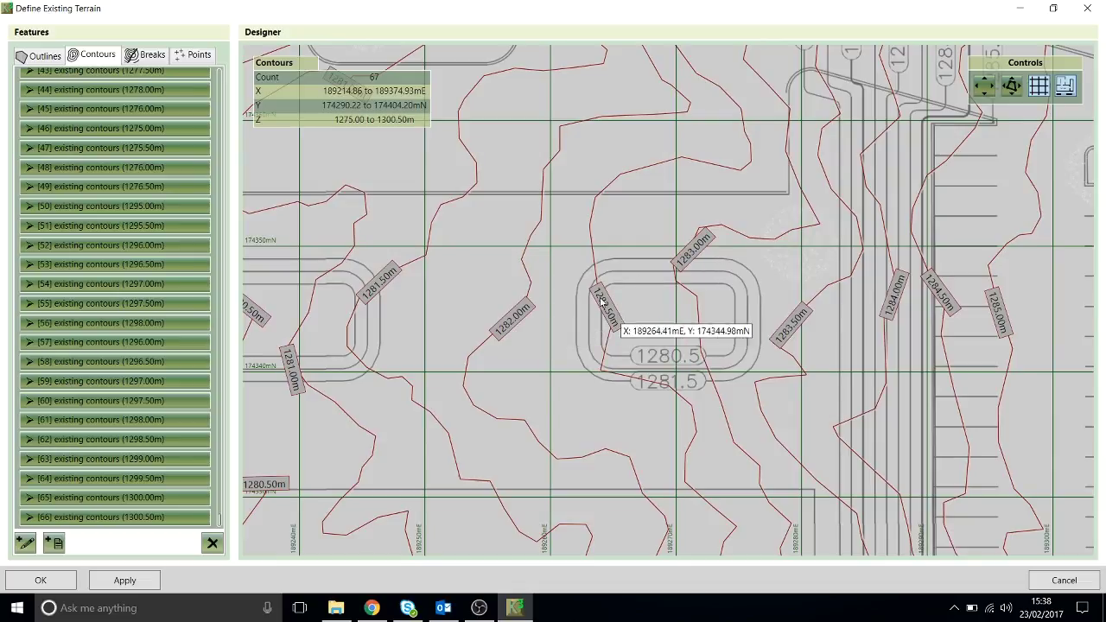
mouse_move(505, 385)
mouse_down()
mouse_move(637, 316)
mouse_move(627, 318)
mouse_up()
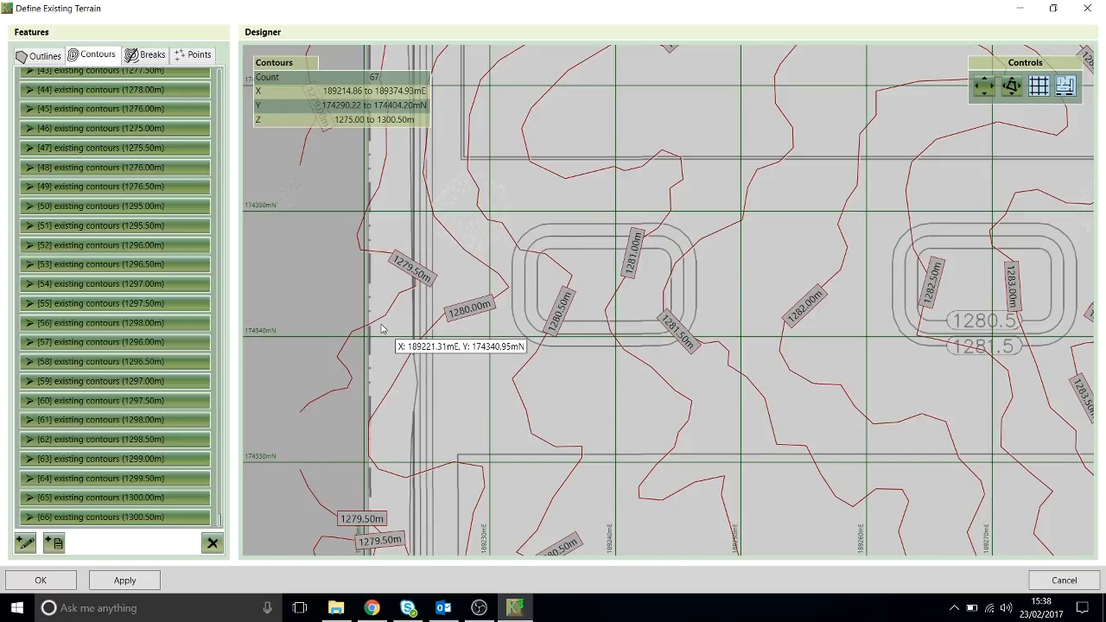
click(134, 168)
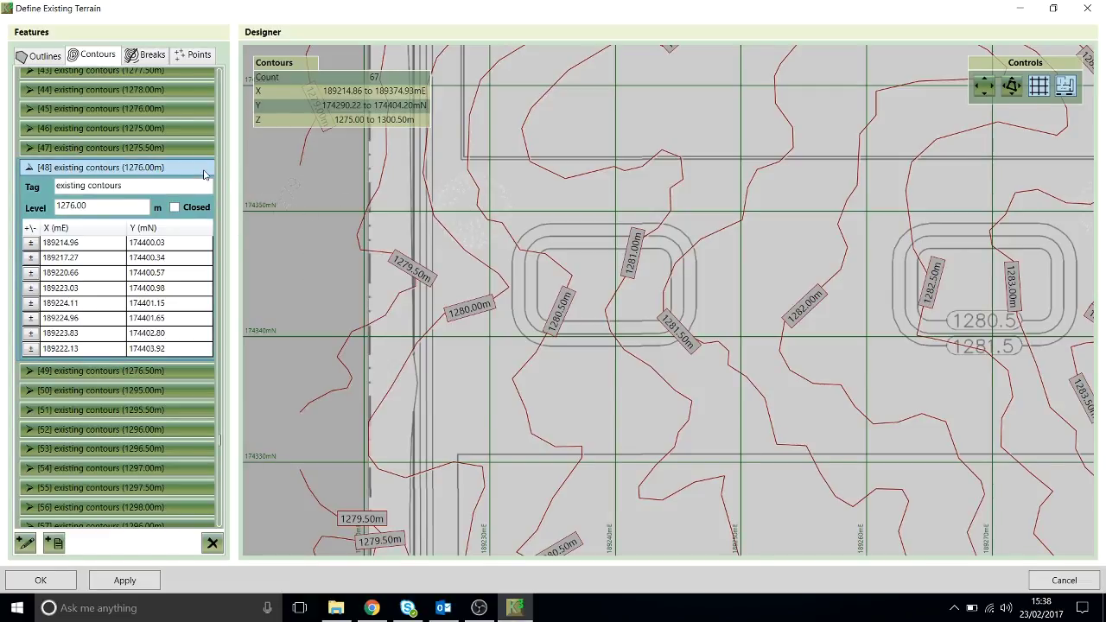
click(205, 169)
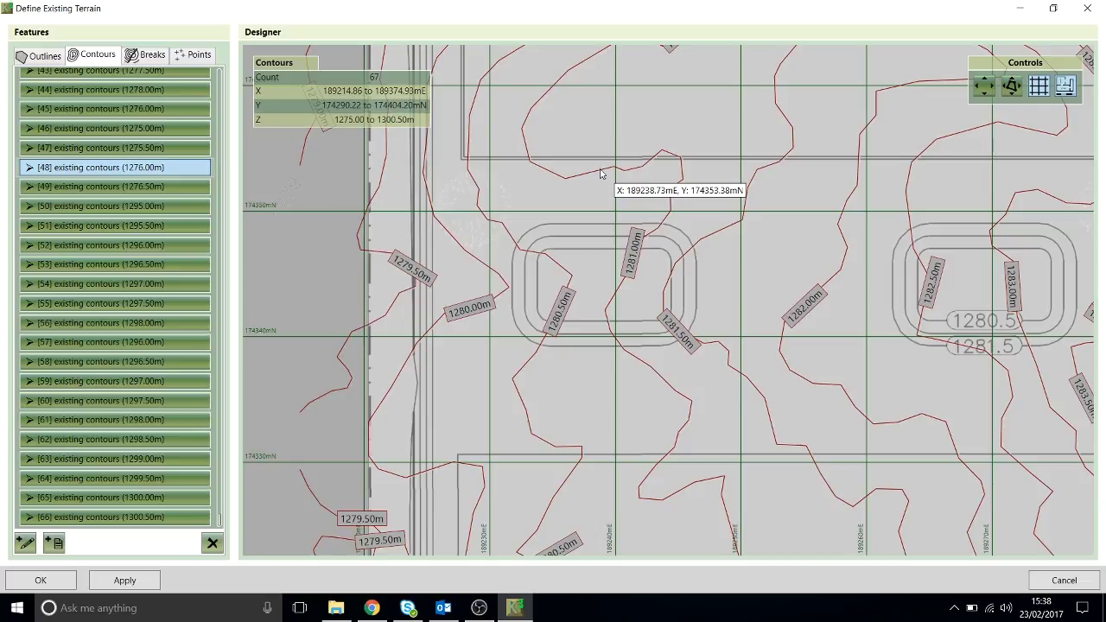
scroll(499, 229, down, 1)
scroll(500, 229, down, 3)
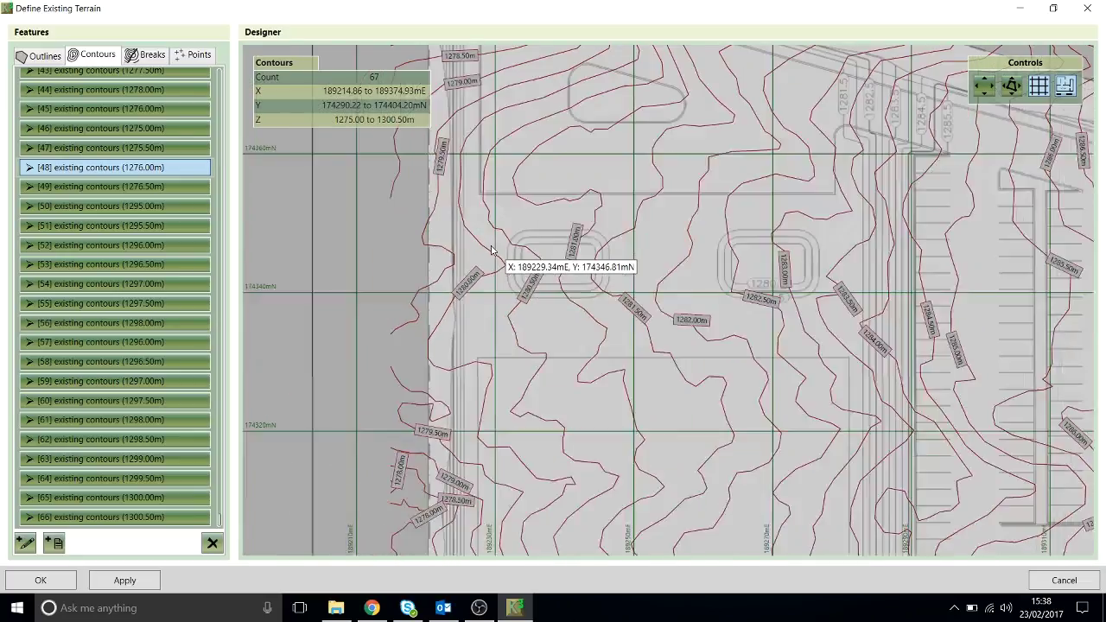
middle_drag(704, 308, 557, 277)
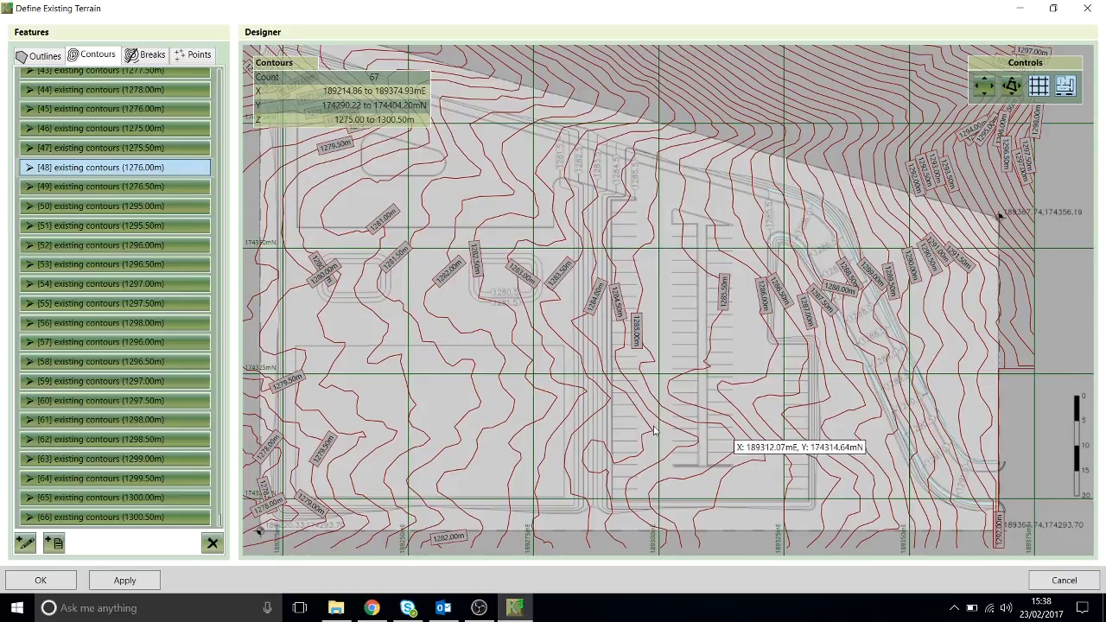
click(43, 582)
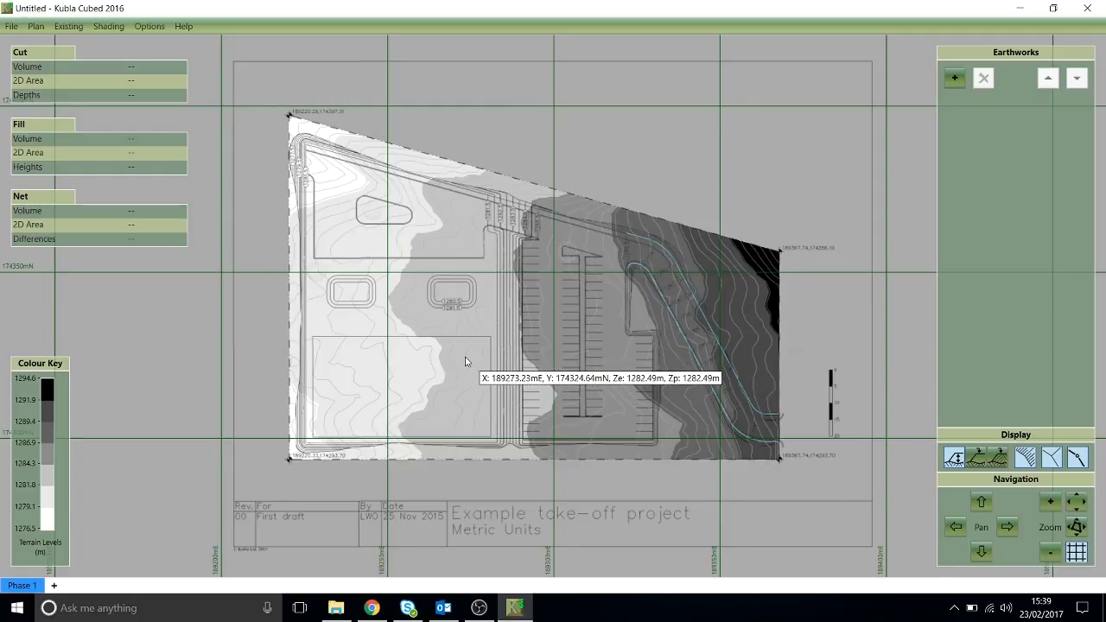
Step: Zoom around the shaded existing terrain, keyed 1276.5 to 1294.6 m, to inspect it
scroll(405, 285, up, 1)
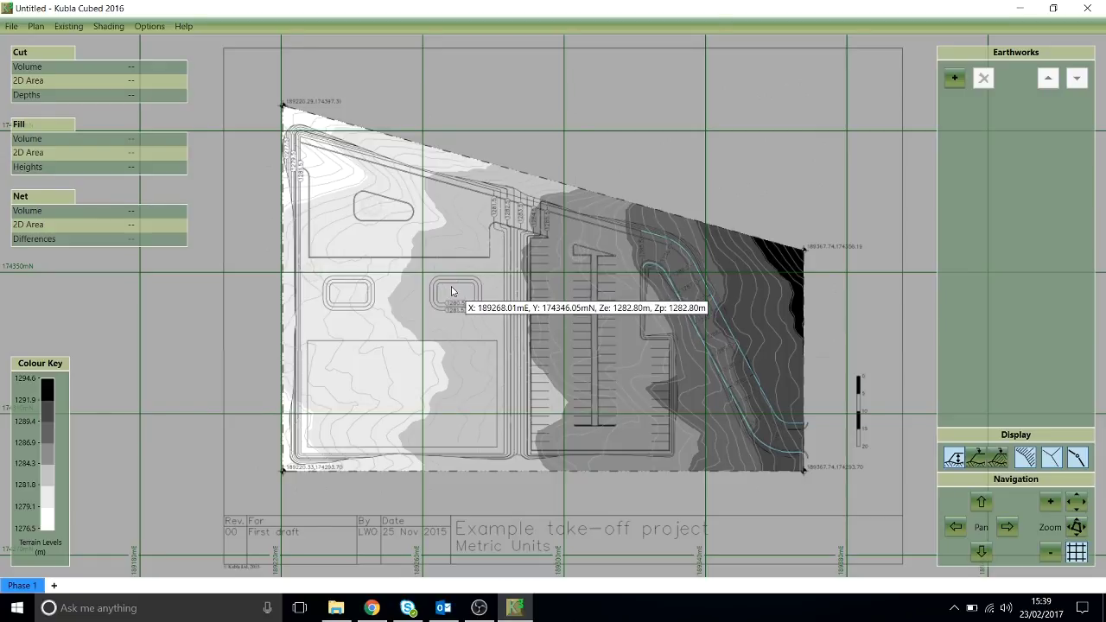
scroll(285, 160, up, 3)
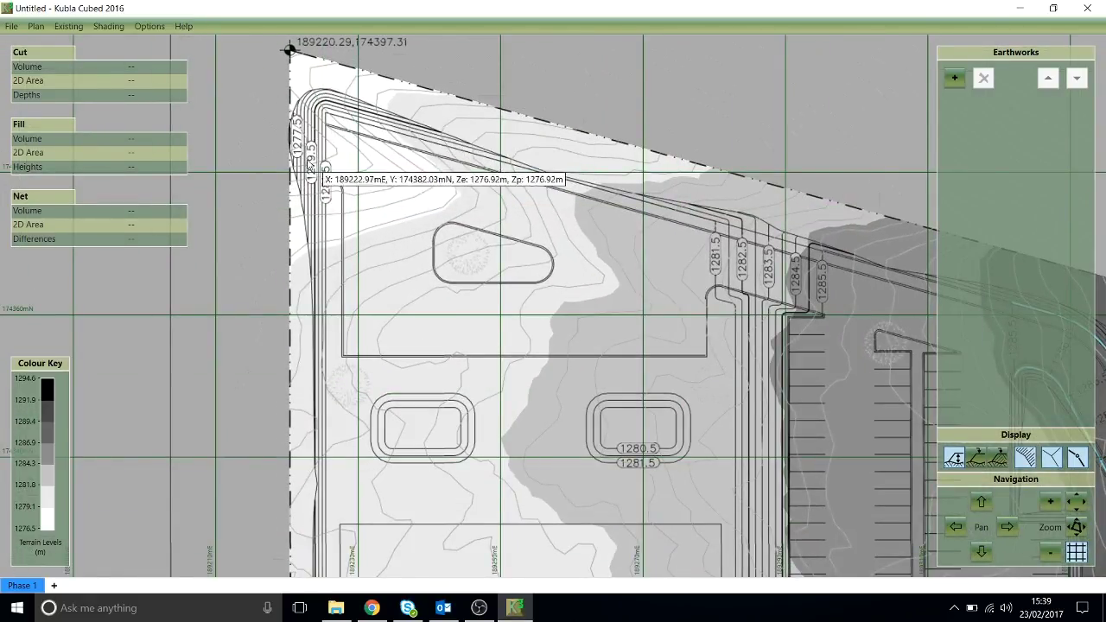
scroll(311, 165, down, 3)
scroll(307, 168, down, 2)
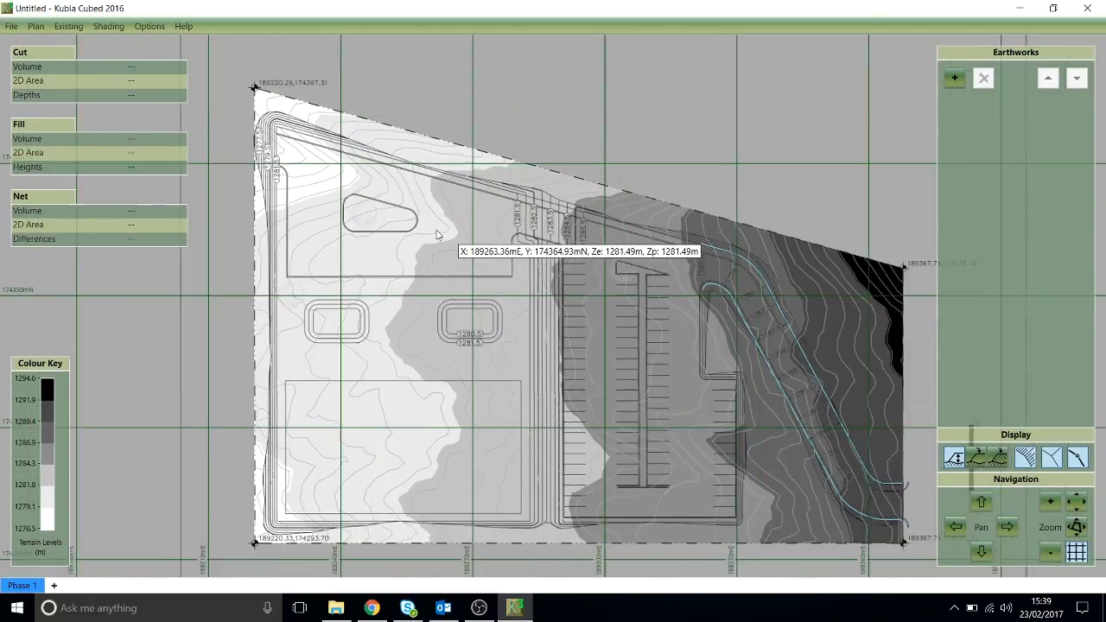
Step: Add a new Surface earthwork and switch to its empty Outlines list
click(954, 79)
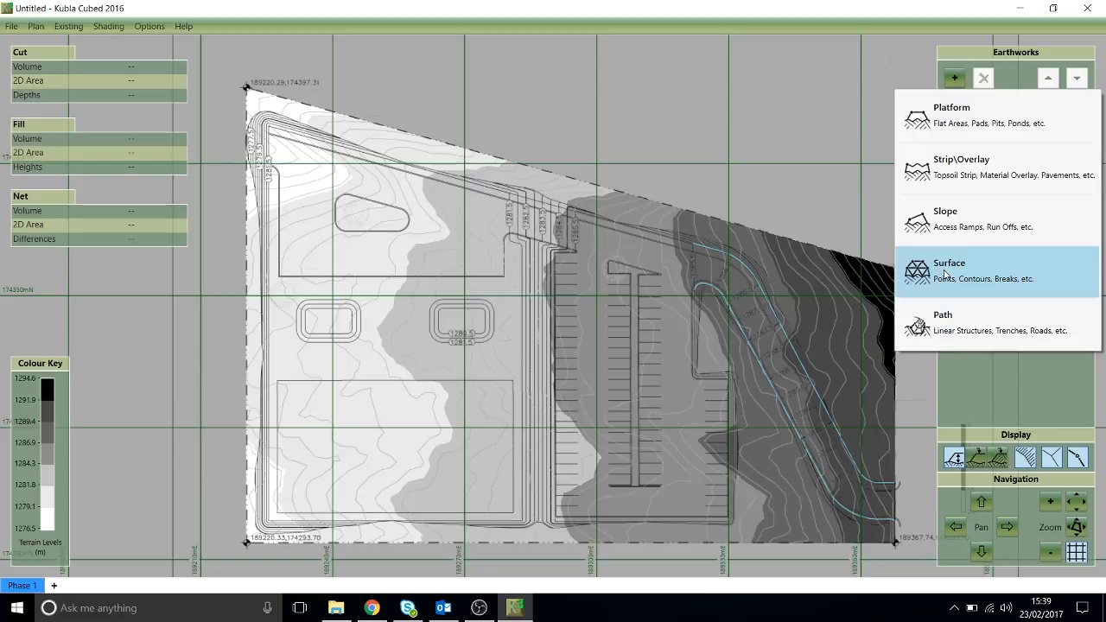
click(944, 273)
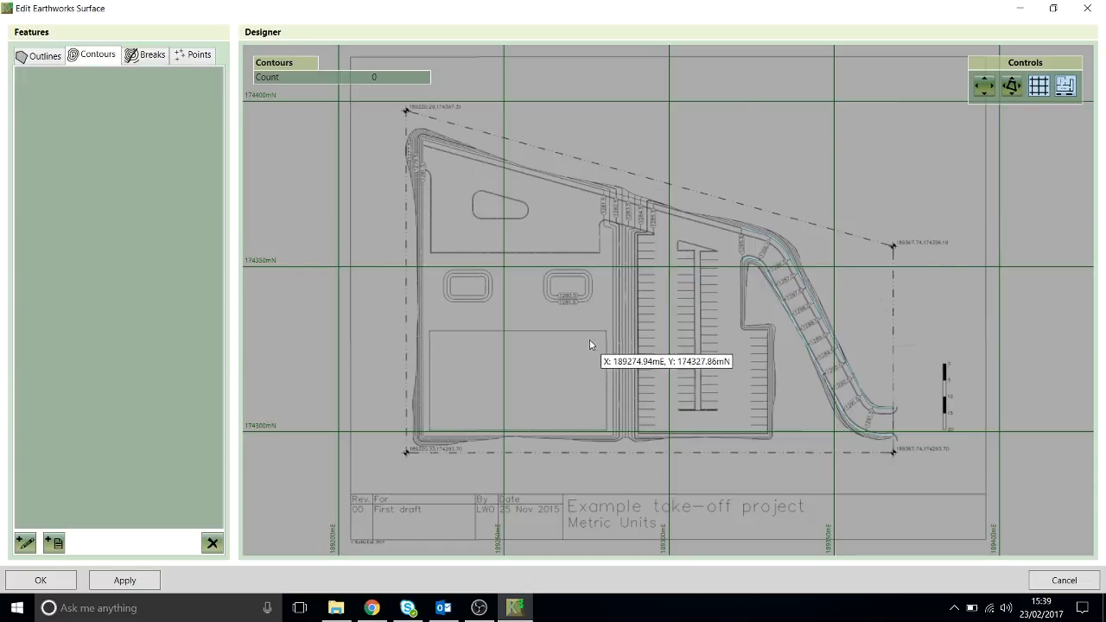
scroll(676, 322, up, 1)
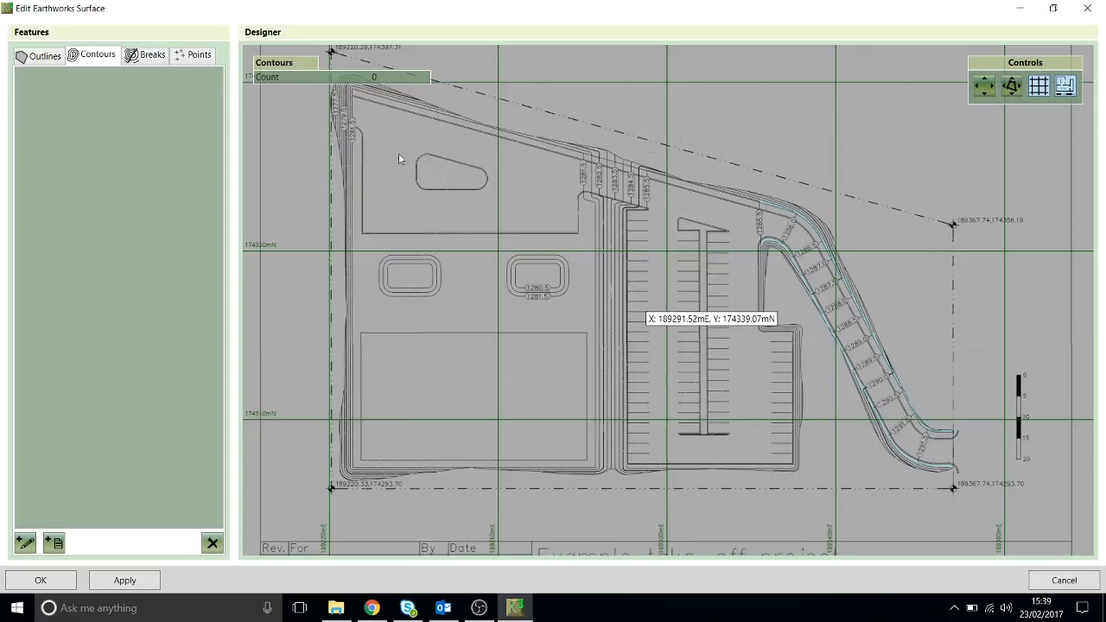
click(38, 57)
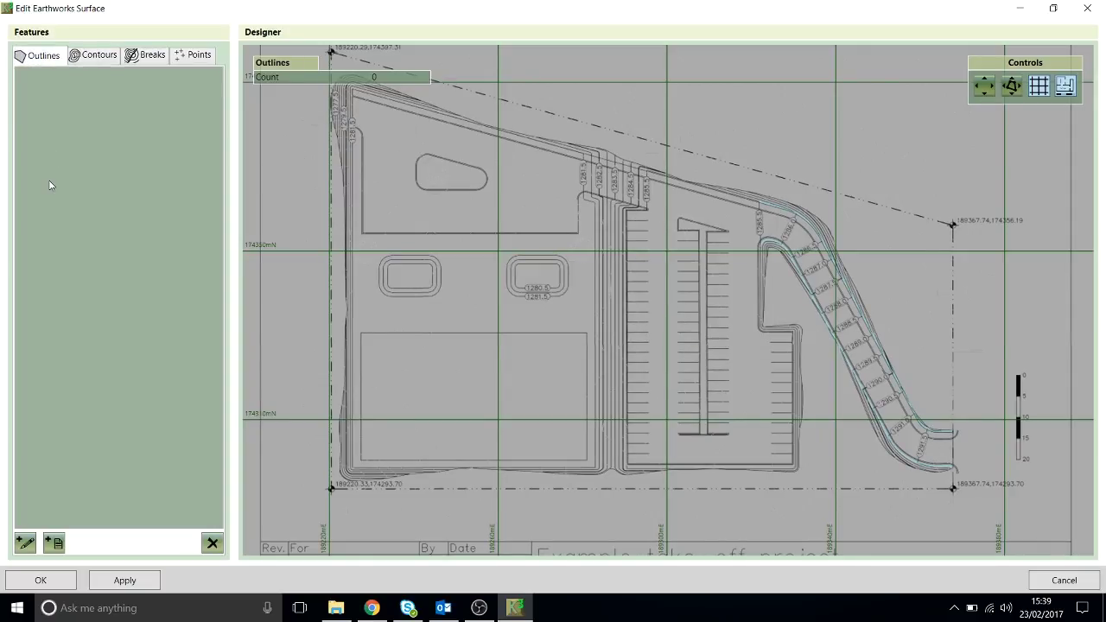
Step: Import the DXF and choose its 'proposed outline' layer for the surface outline
click(53, 542)
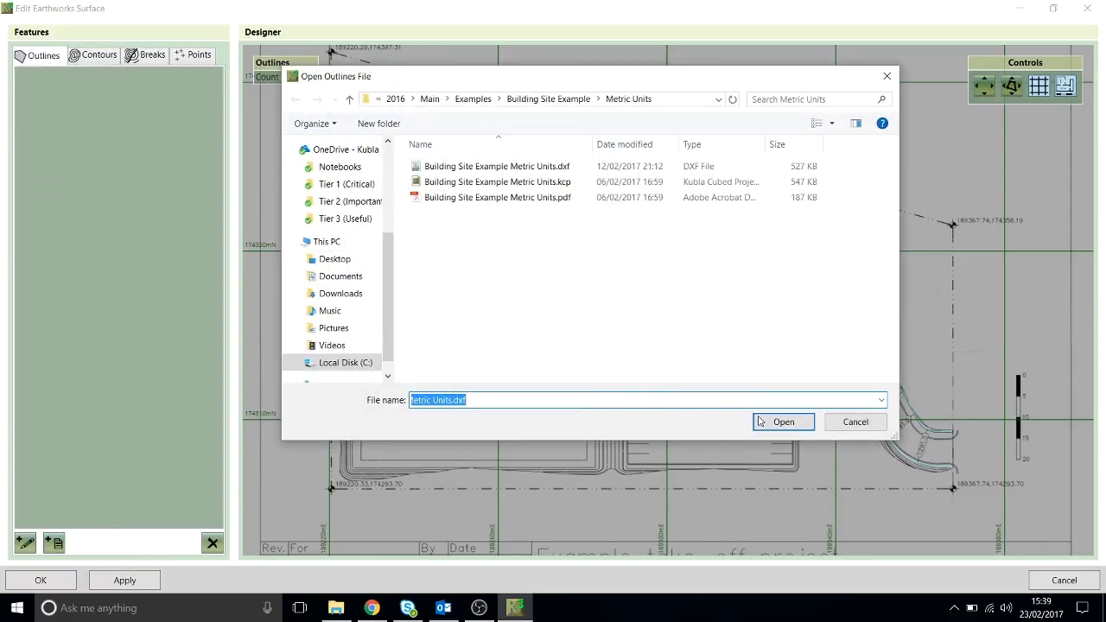
click(782, 422)
drag(195, 39, 410, 151)
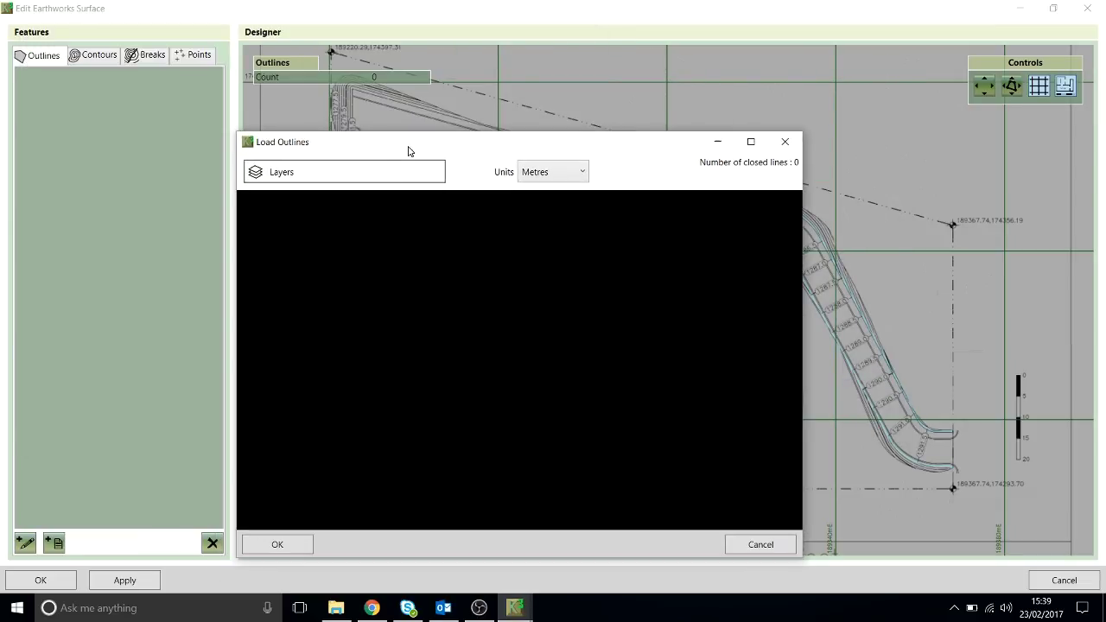
click(394, 180)
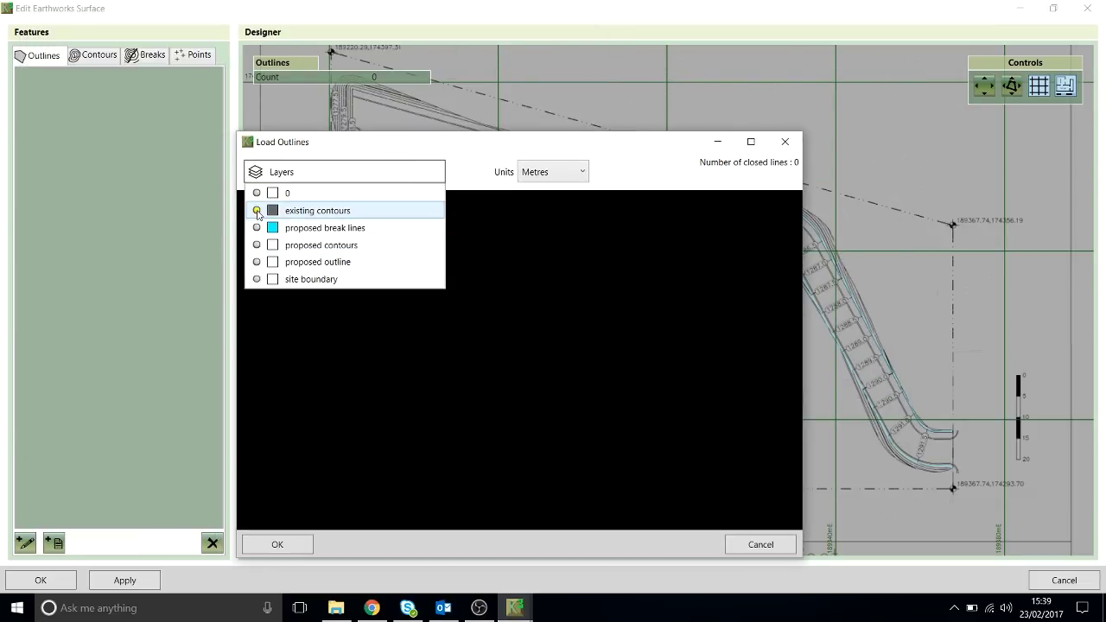
click(256, 213)
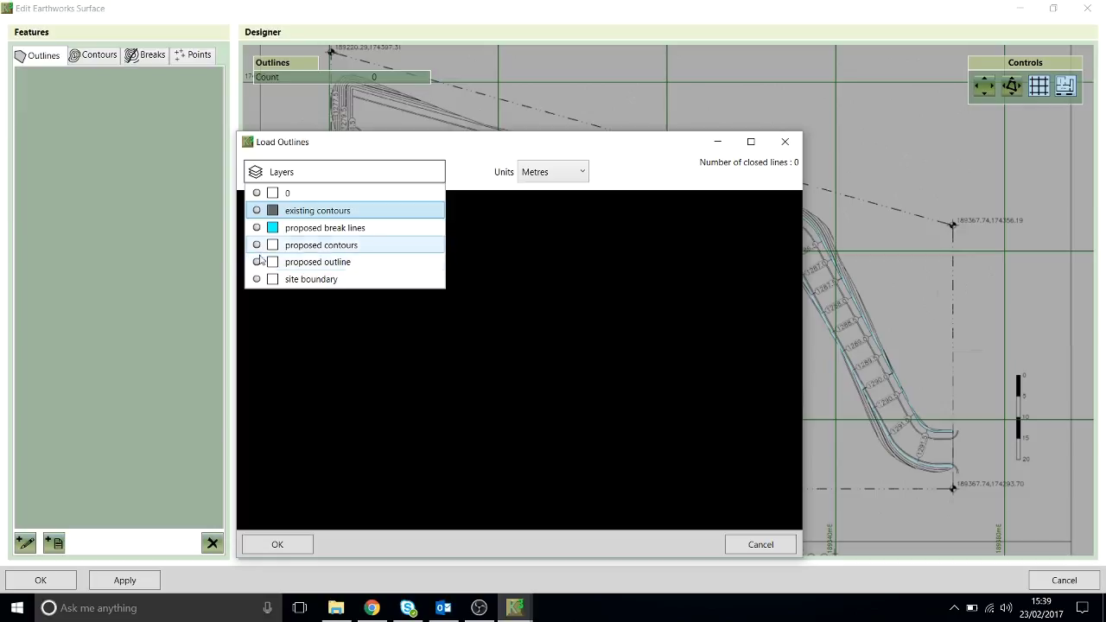
click(257, 262)
click(277, 356)
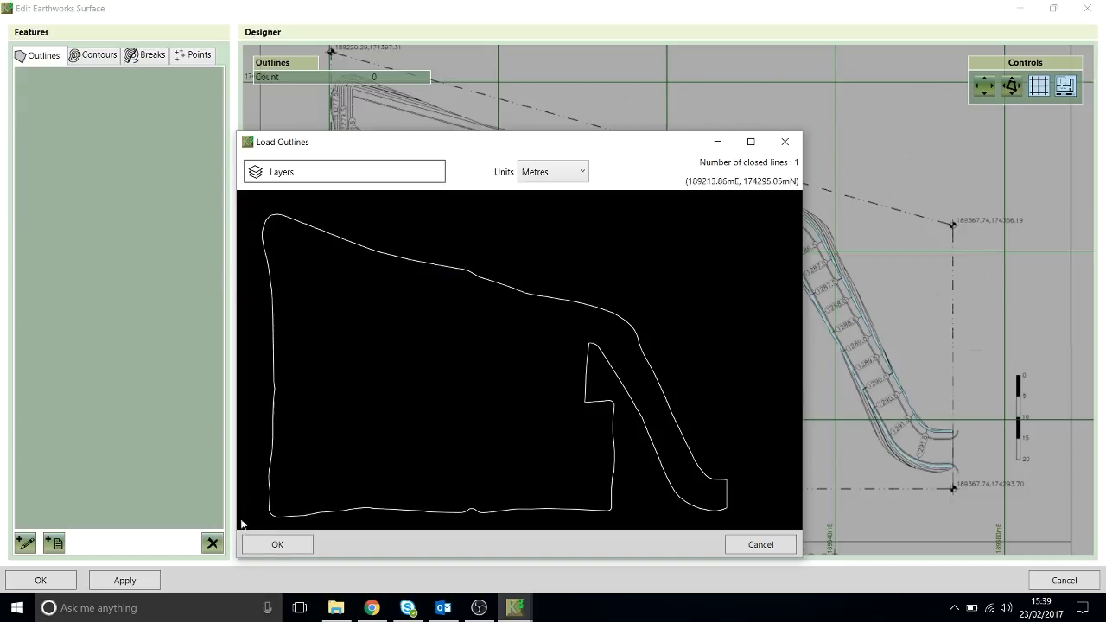
Step: Load the outline with redundant line points removed and select '[0] proposed outline'
click(277, 544)
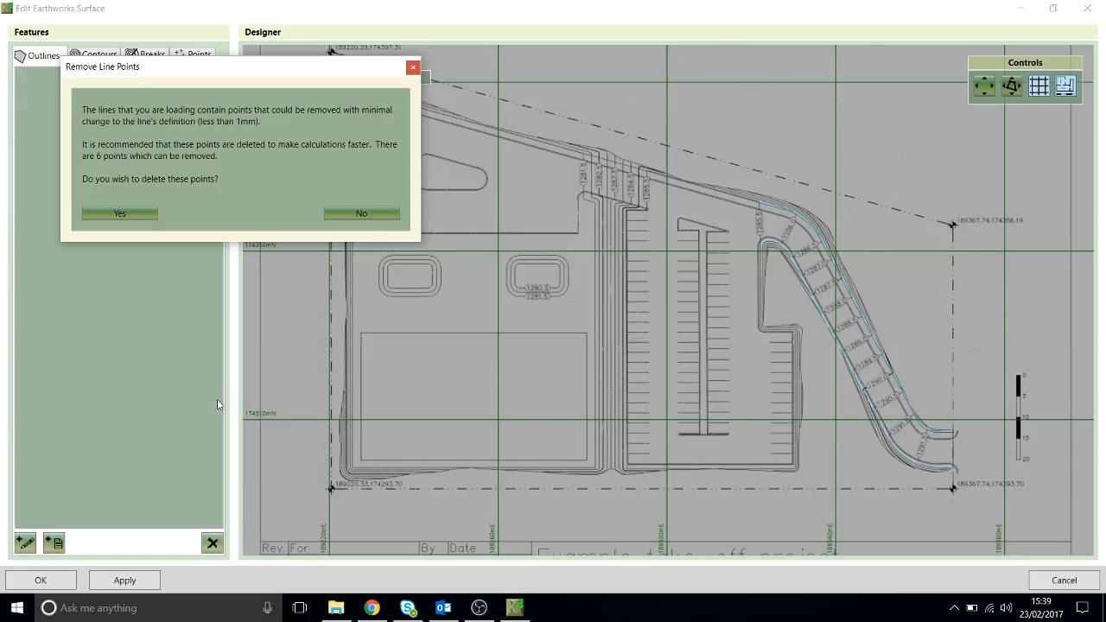
click(134, 209)
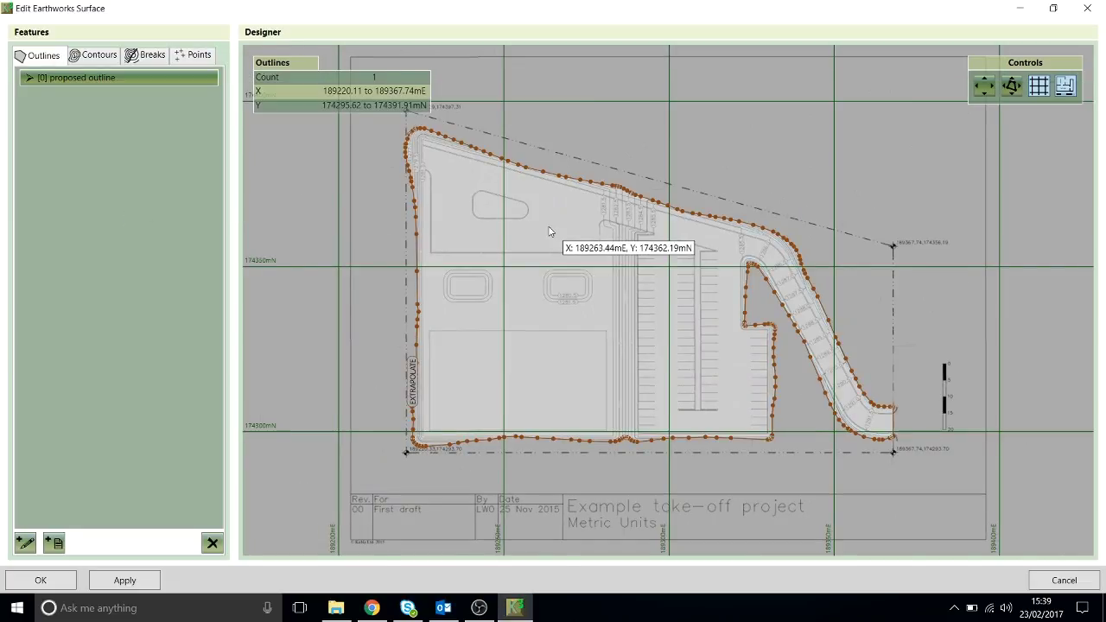
scroll(509, 177, up, 2)
scroll(543, 239, up, 2)
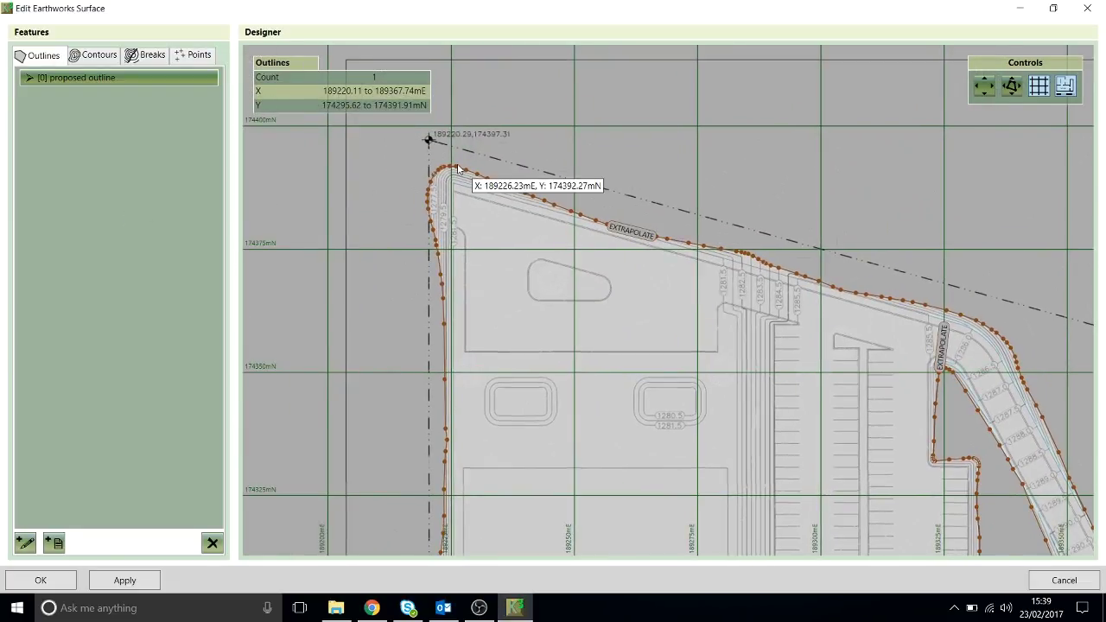
scroll(437, 178, up, 2)
click(161, 77)
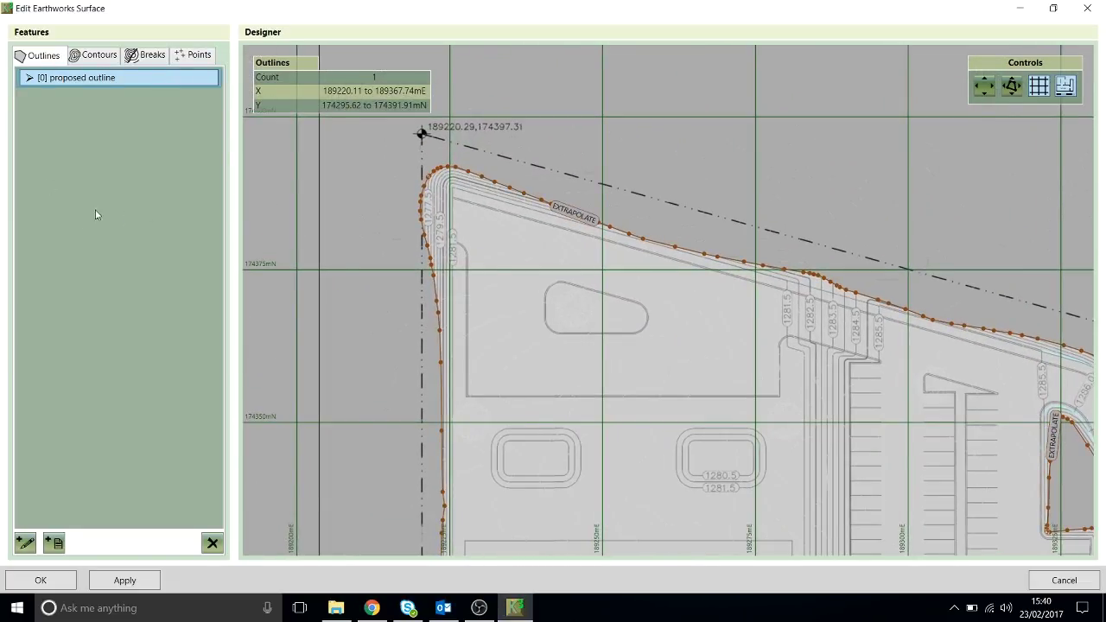
Step: Set the '[0] proposed outline' Levels option to 'Use Ground Levels' and view the whole outline
double_click(160, 78)
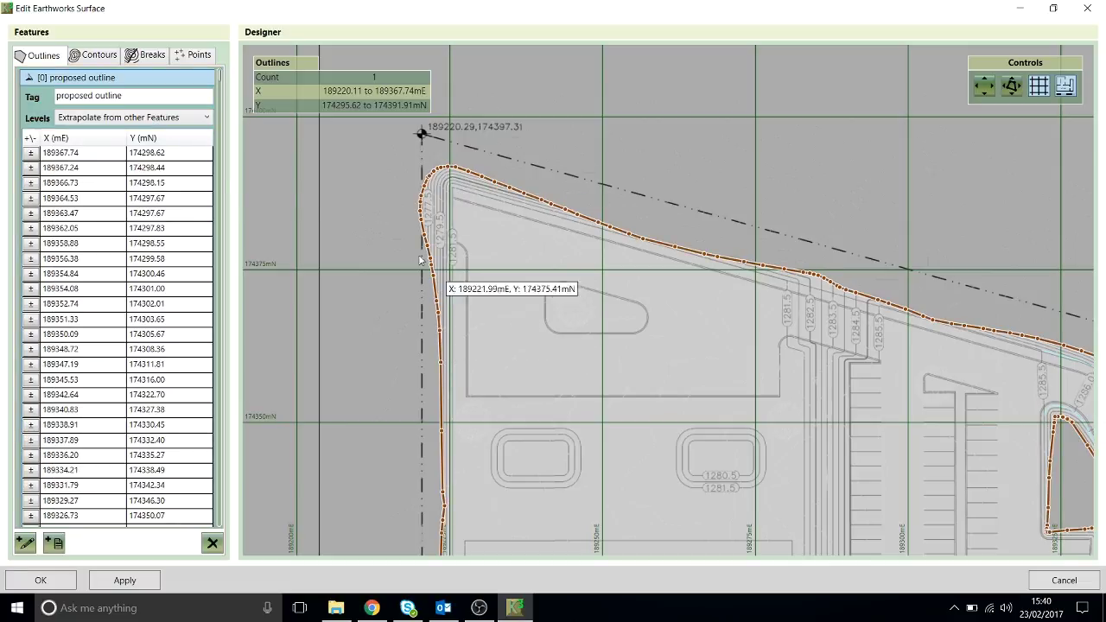
click(205, 118)
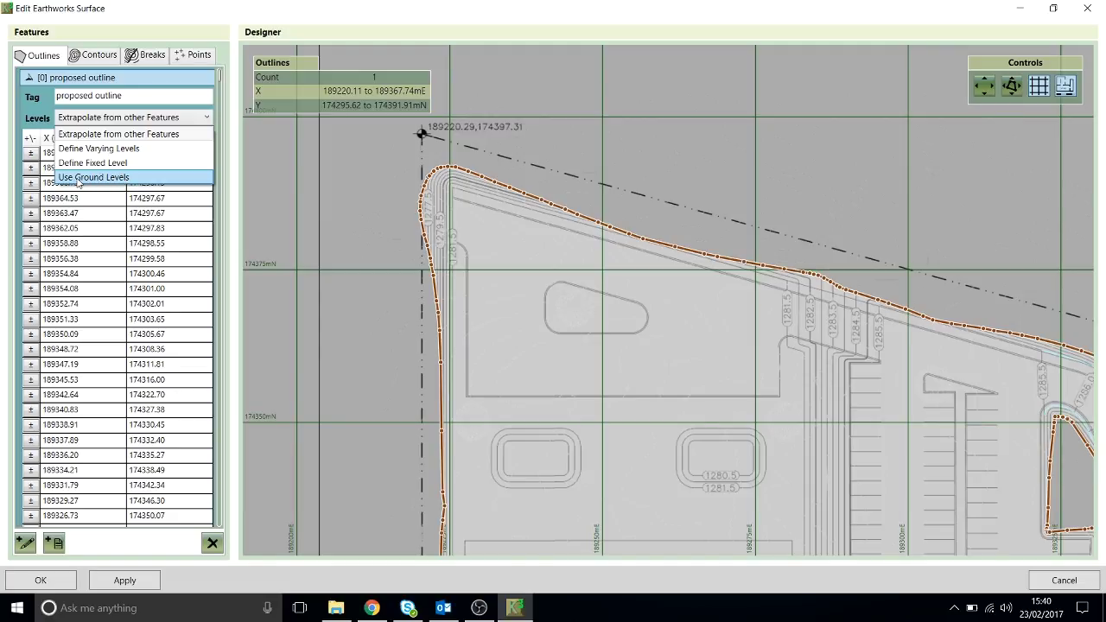
click(82, 177)
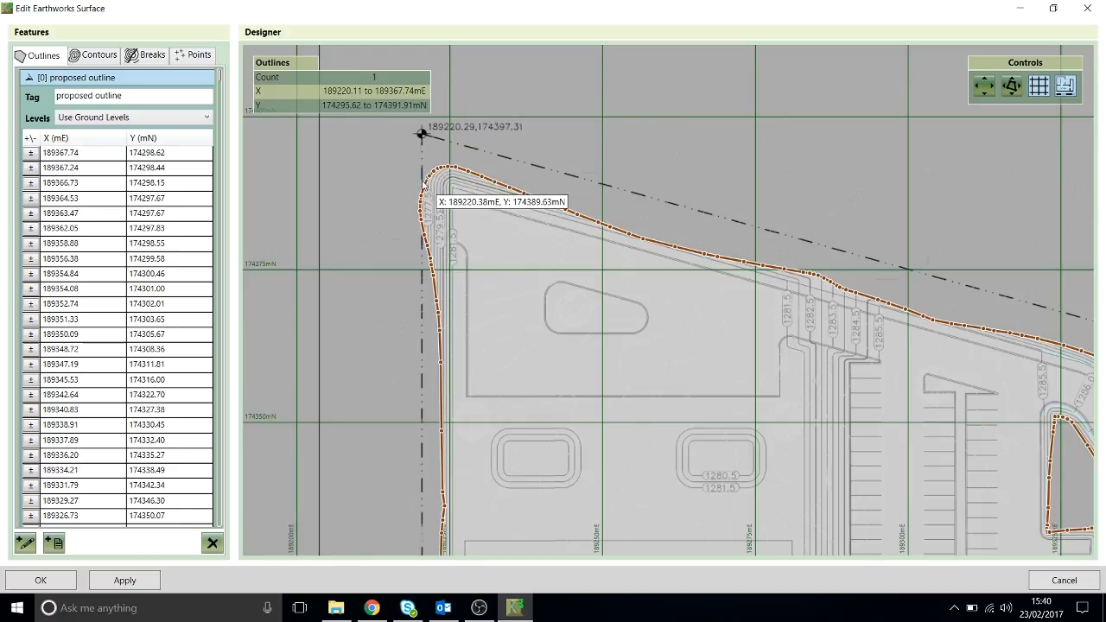
scroll(422, 179, down, 4)
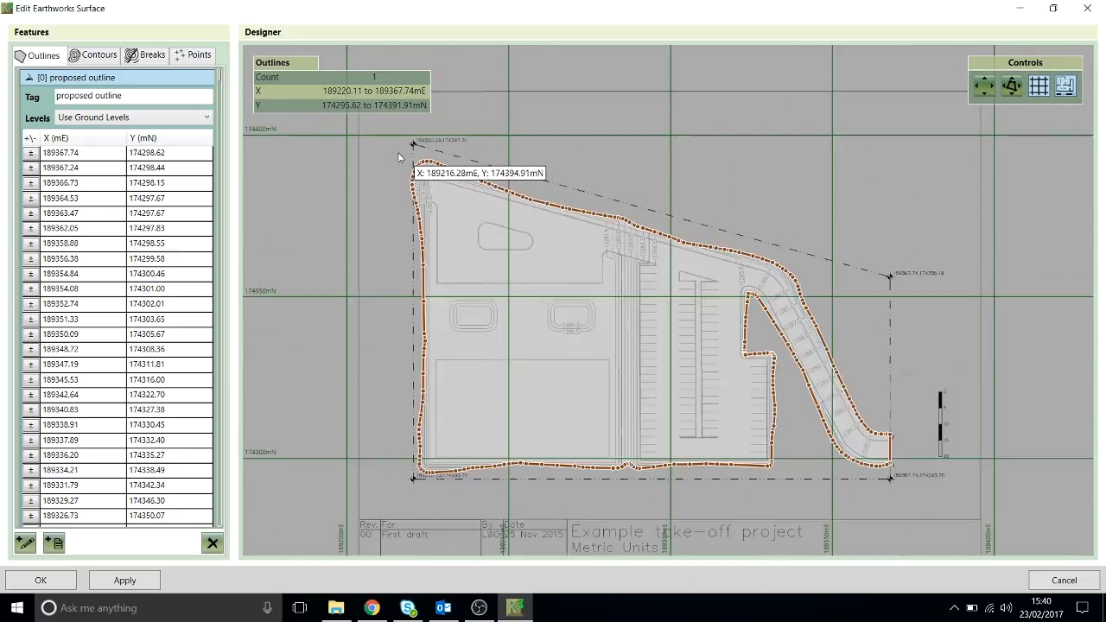
Step: Import the 46 contours from the DXF's 'proposed contours' layer, removing redundant points
click(97, 58)
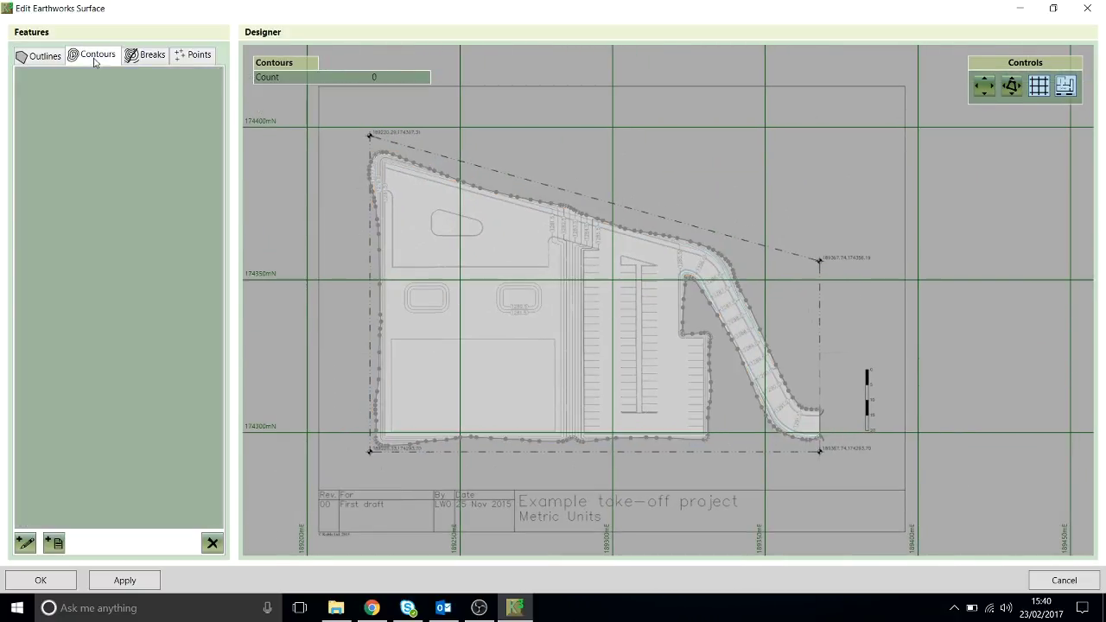
click(53, 542)
click(777, 420)
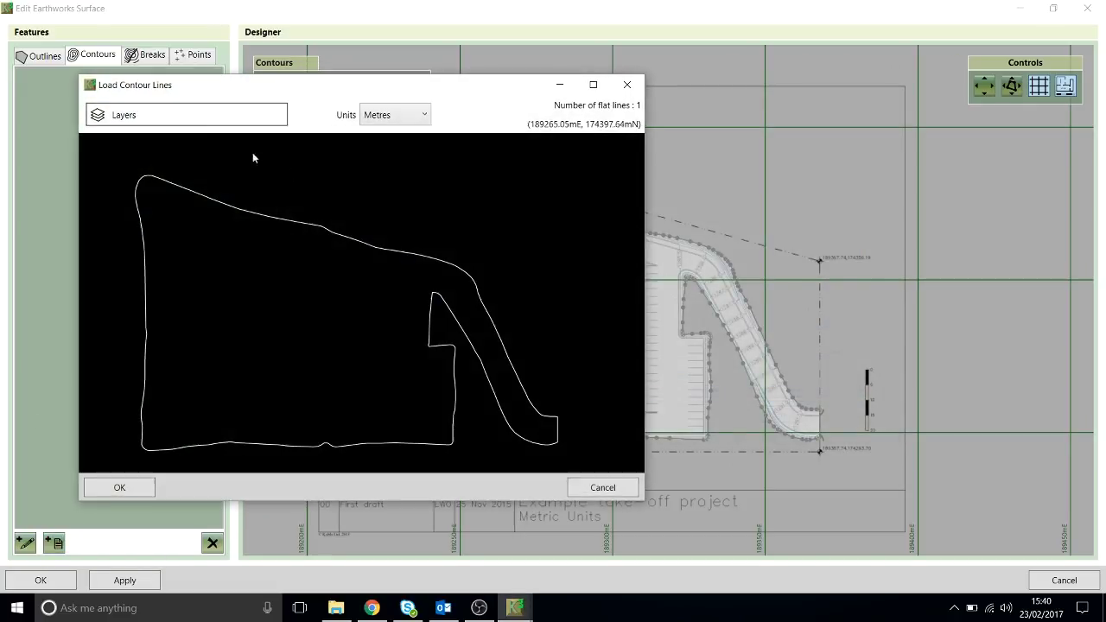
click(190, 118)
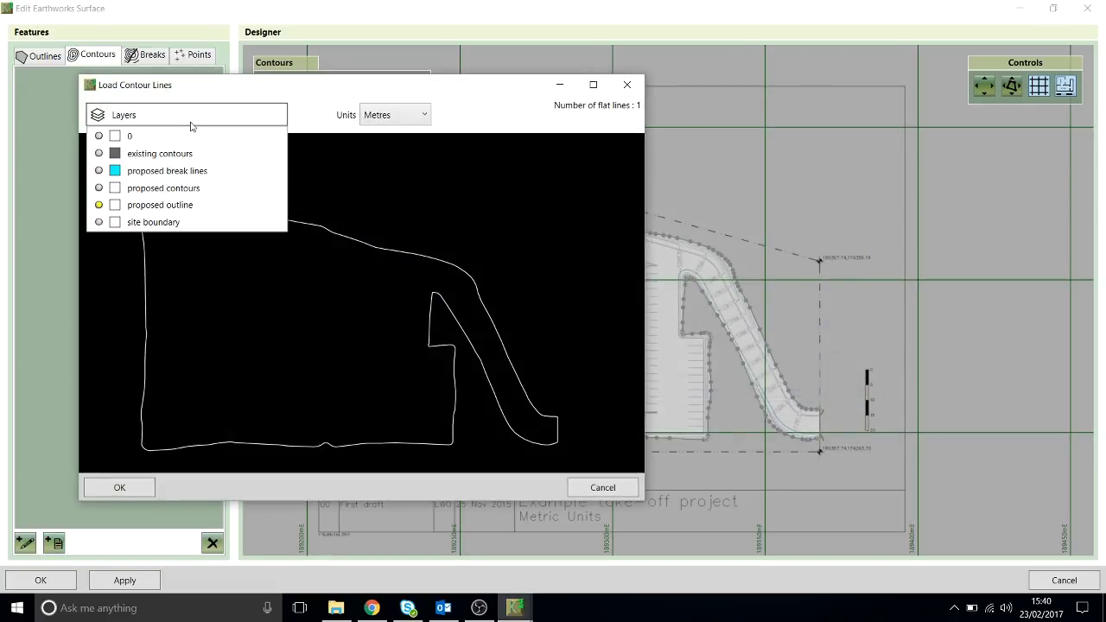
click(99, 188)
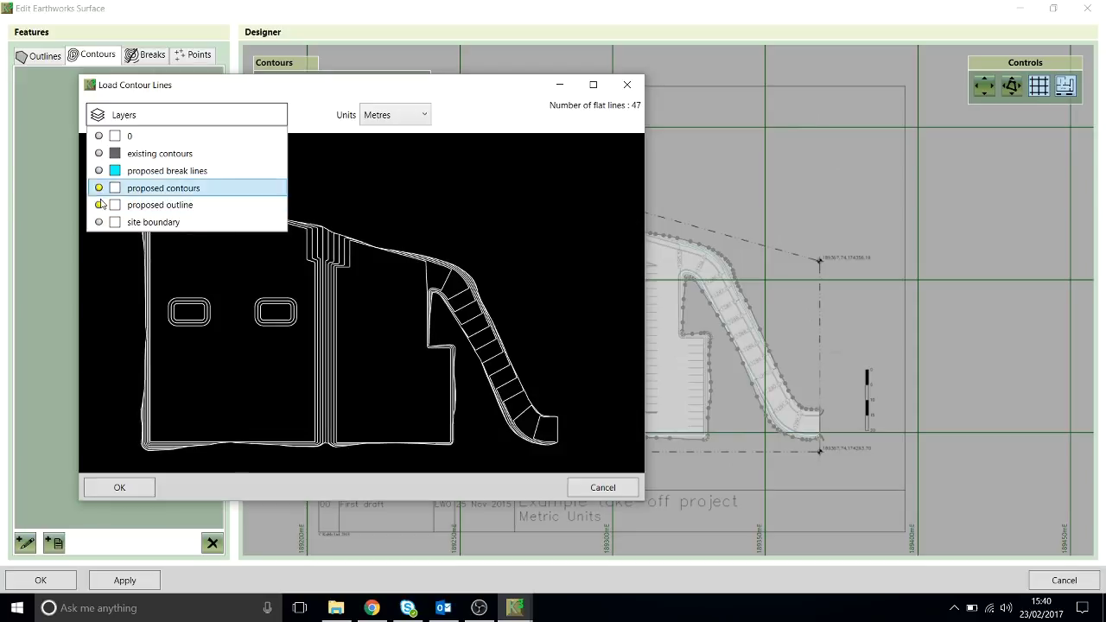
click(125, 370)
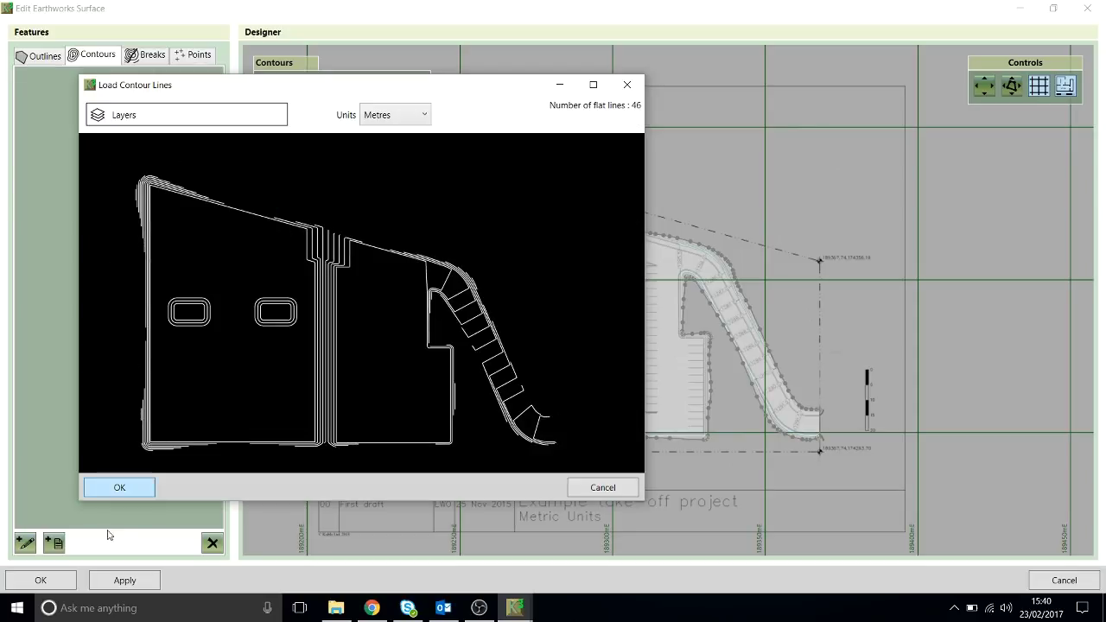
click(120, 488)
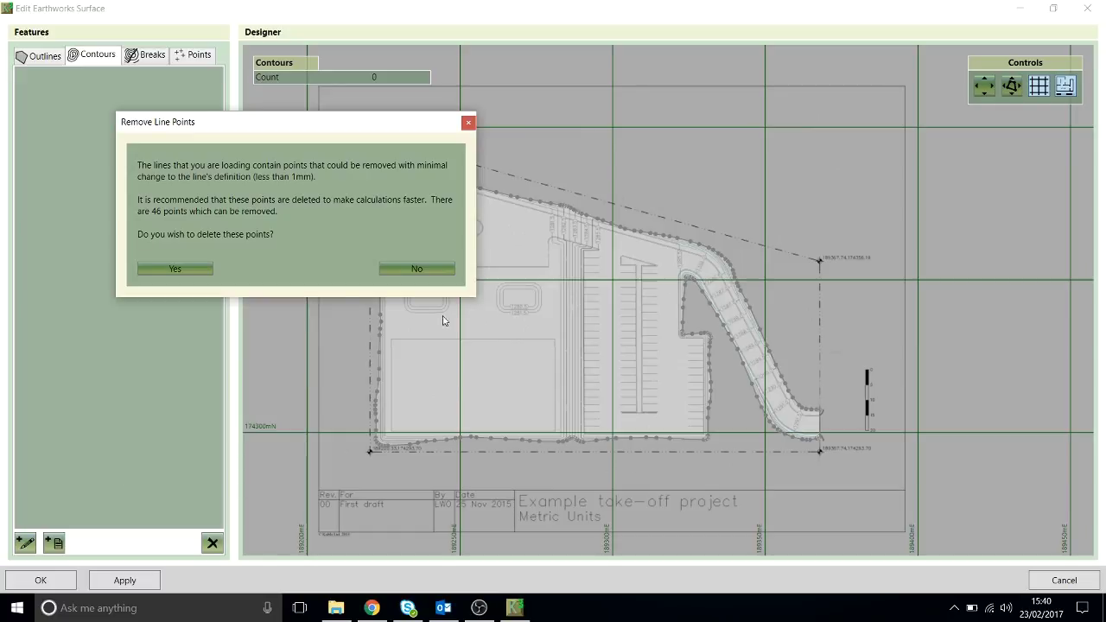
click(188, 273)
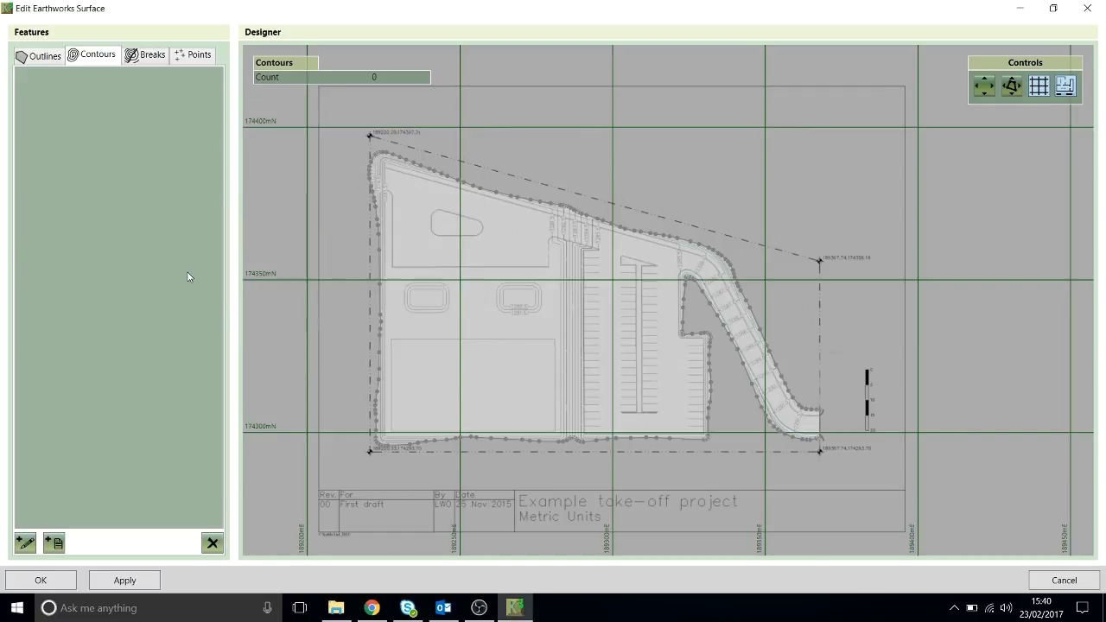
scroll(592, 326, up, 5)
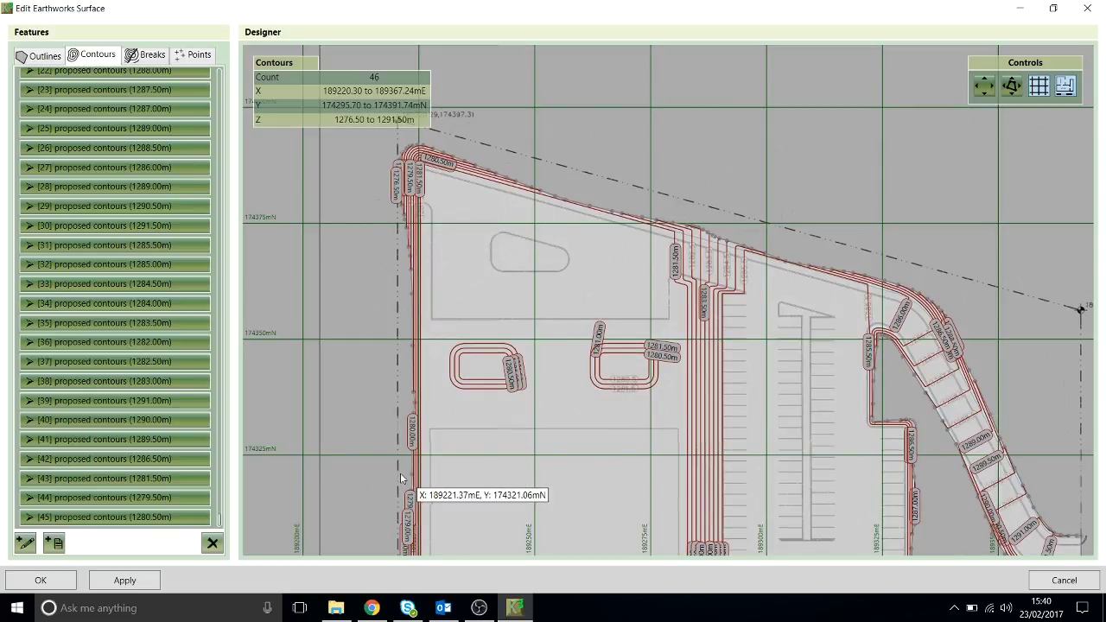
Step: Import the two break lines from the DXF's 'proposed break lines' layer, removing redundant points
click(145, 54)
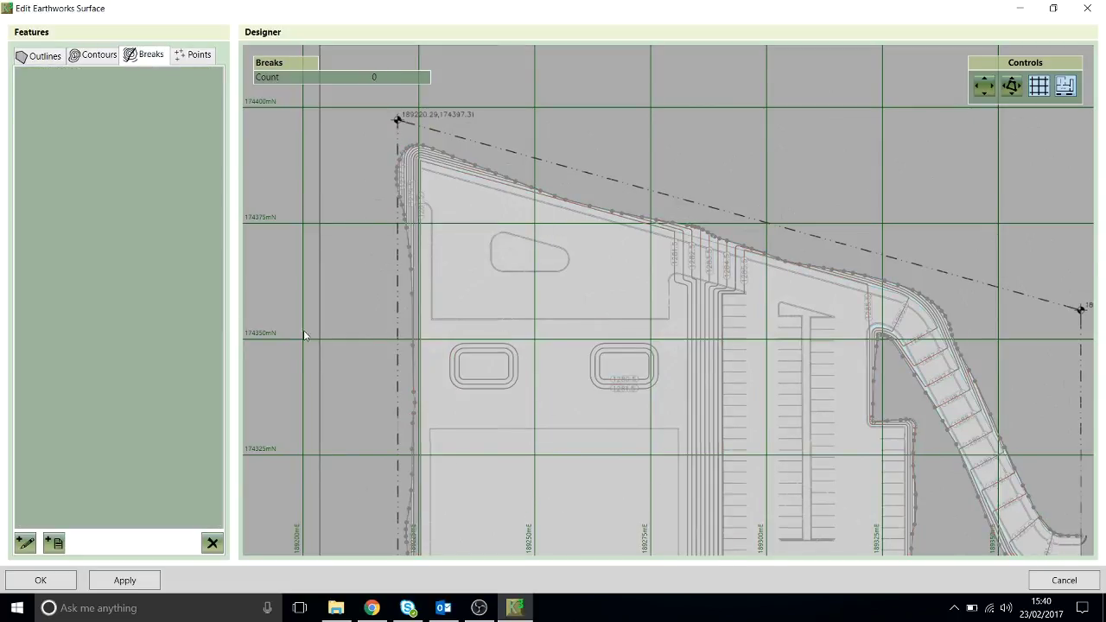
middle_drag(723, 328, 532, 273)
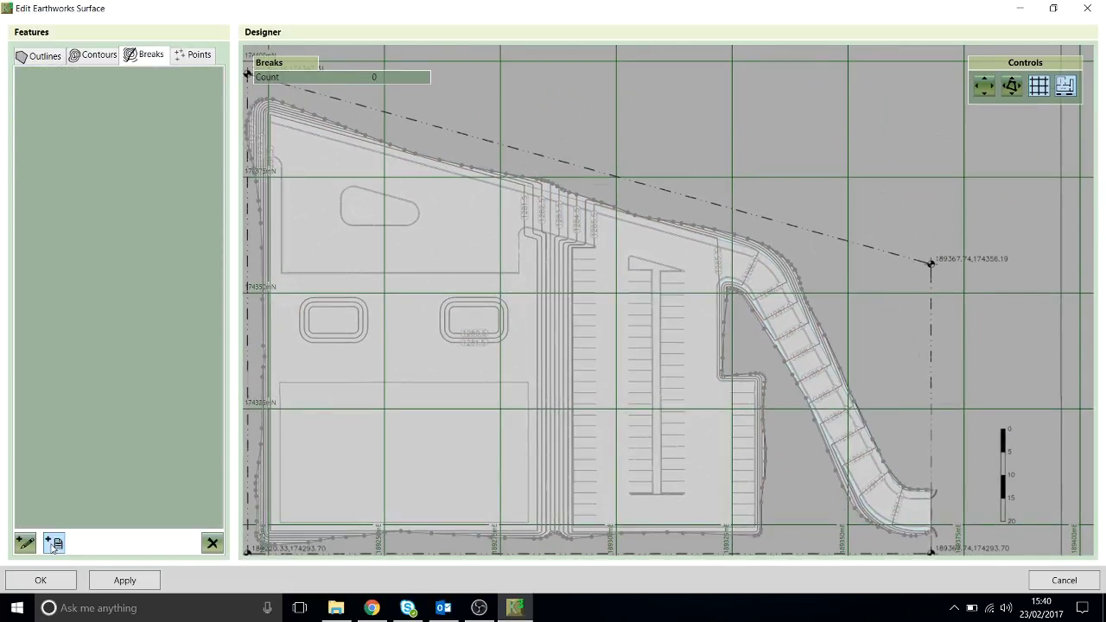
click(54, 543)
click(783, 421)
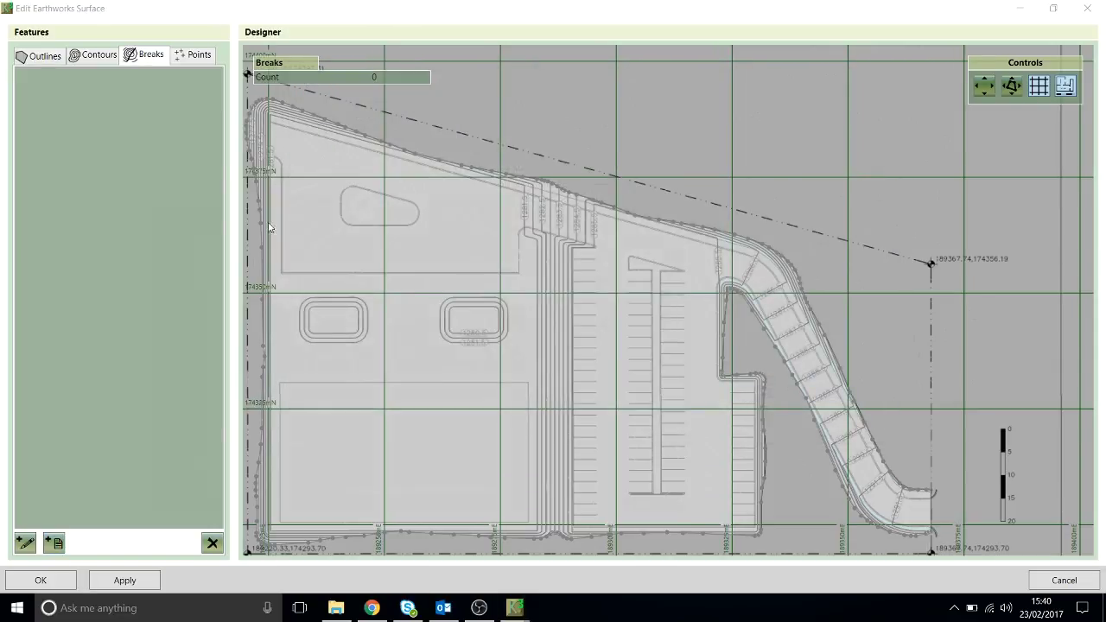
click(220, 170)
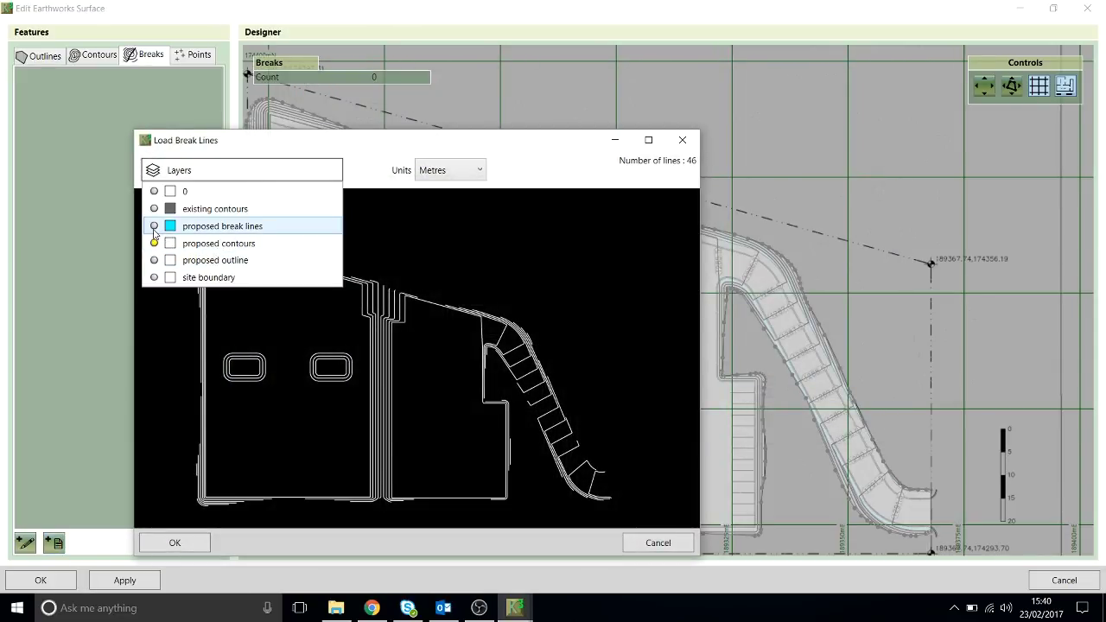
click(154, 227)
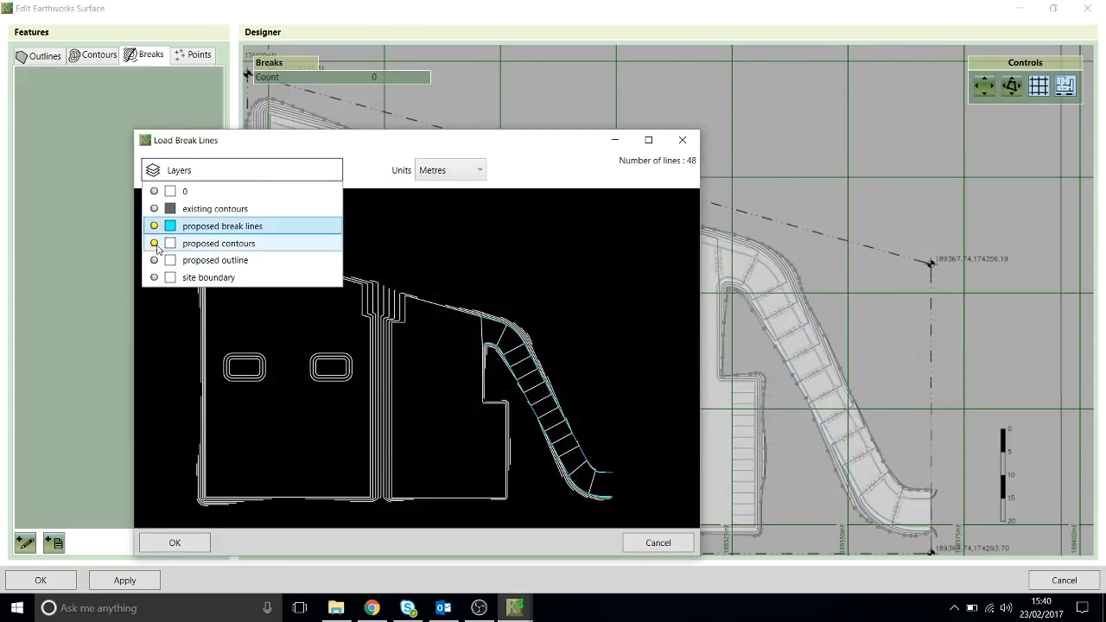
click(188, 376)
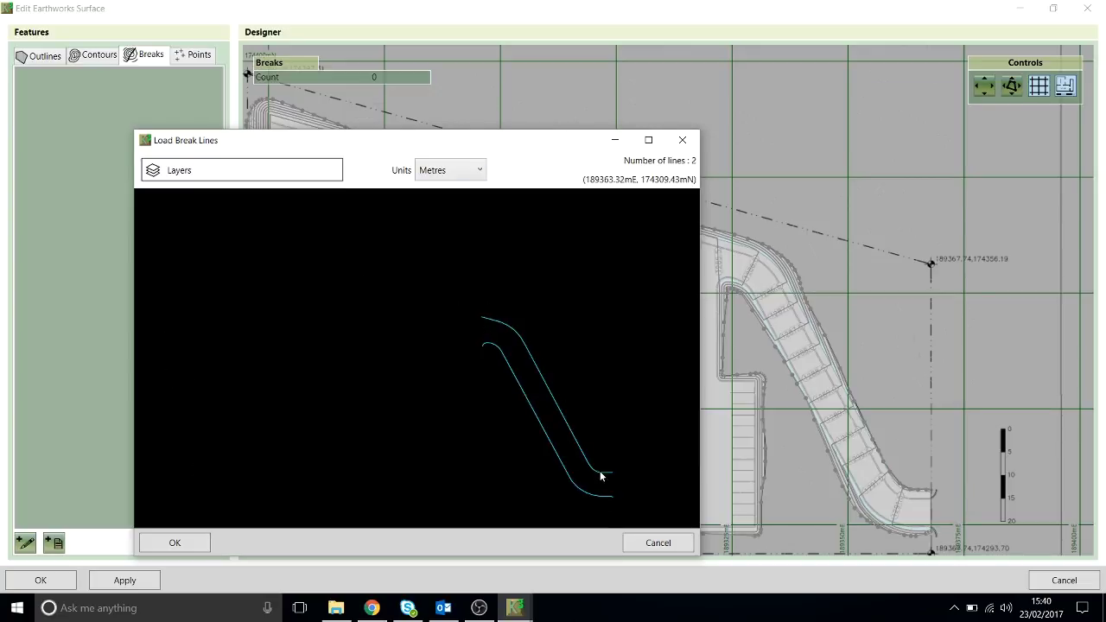
click(174, 542)
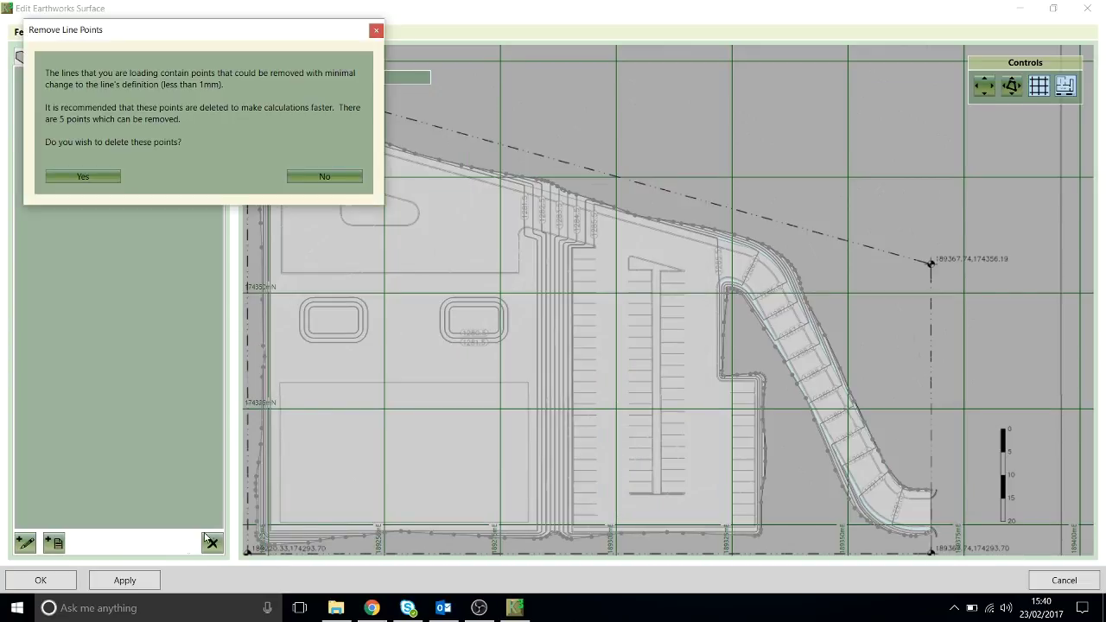
click(98, 177)
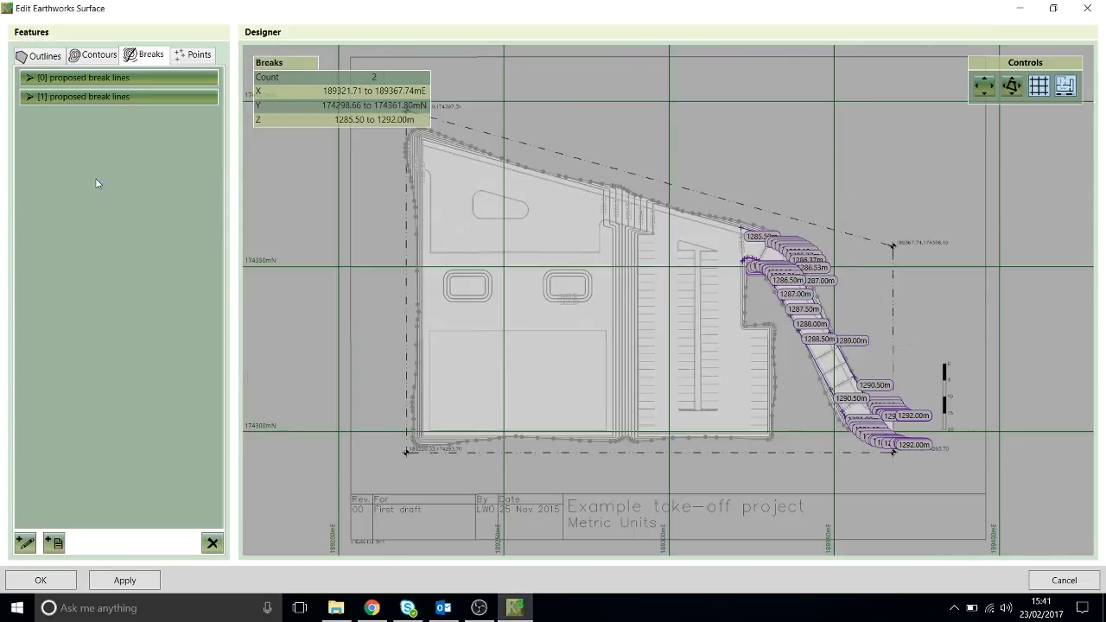
Step: Show the surface's Points list, which still holds zero points
scroll(759, 309, up, 1)
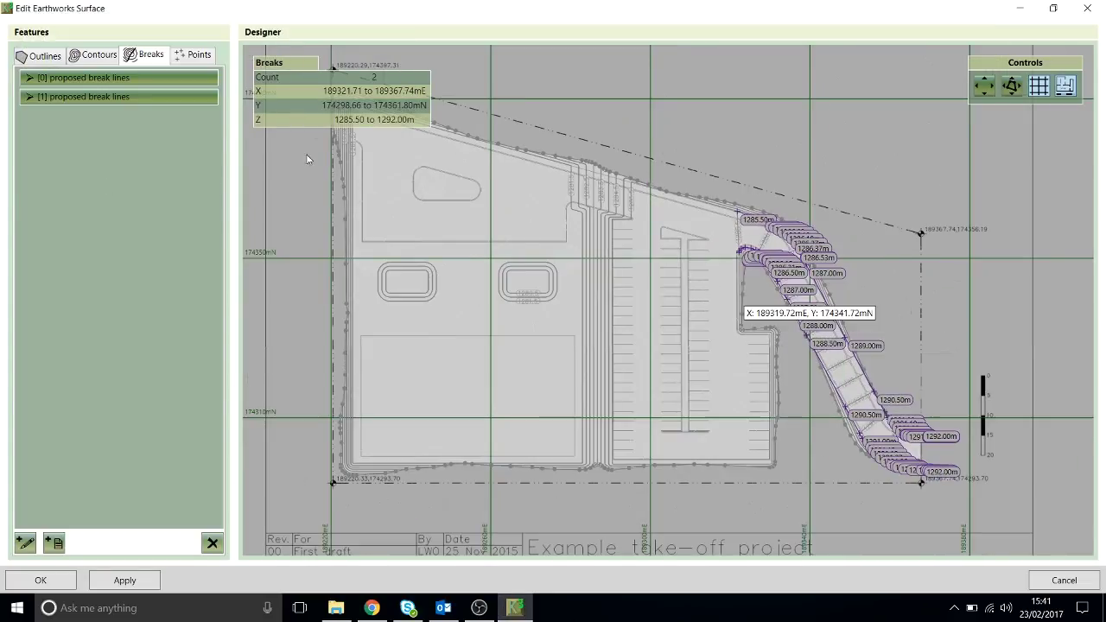
click(194, 57)
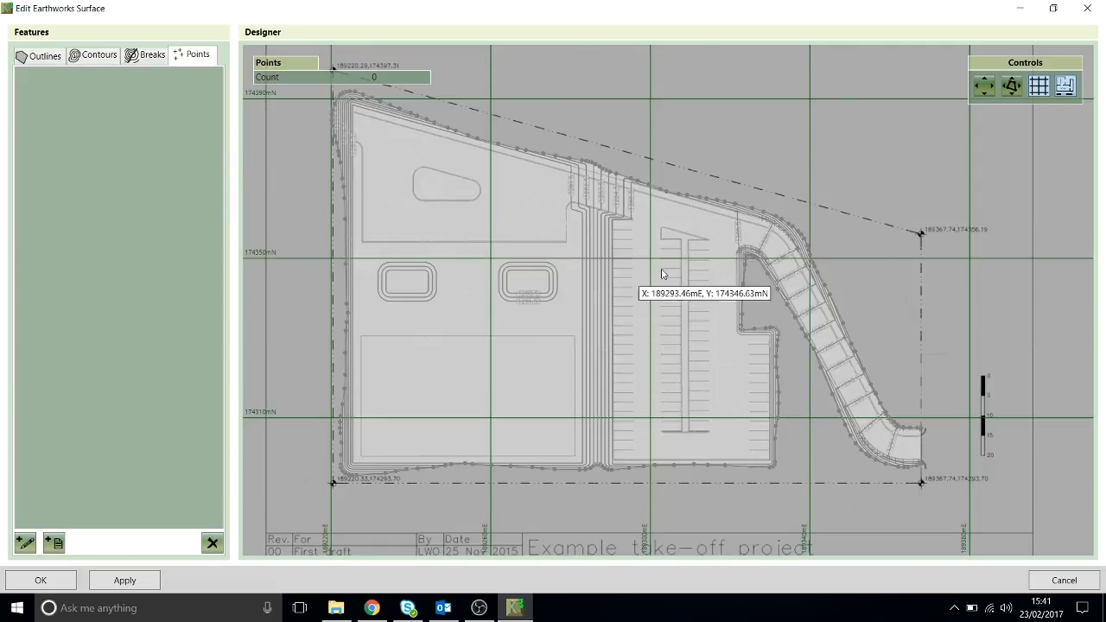
middle_drag(692, 292, 710, 298)
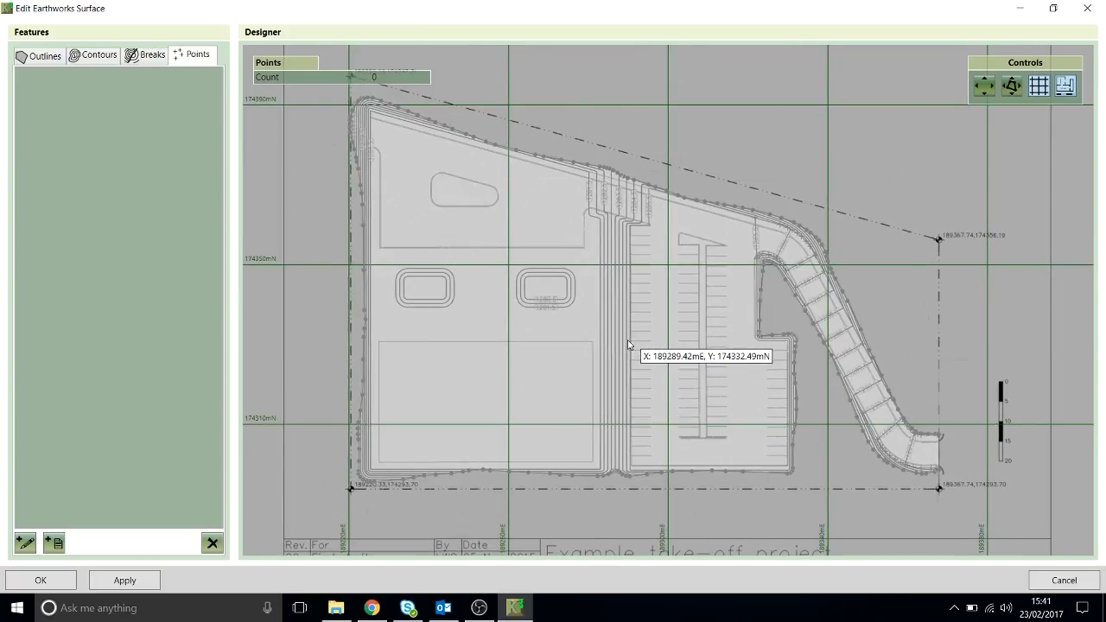
Step: Accept the Edit Earthworks Surface changes and dismiss the Data Conflicts warning
click(54, 583)
click(82, 450)
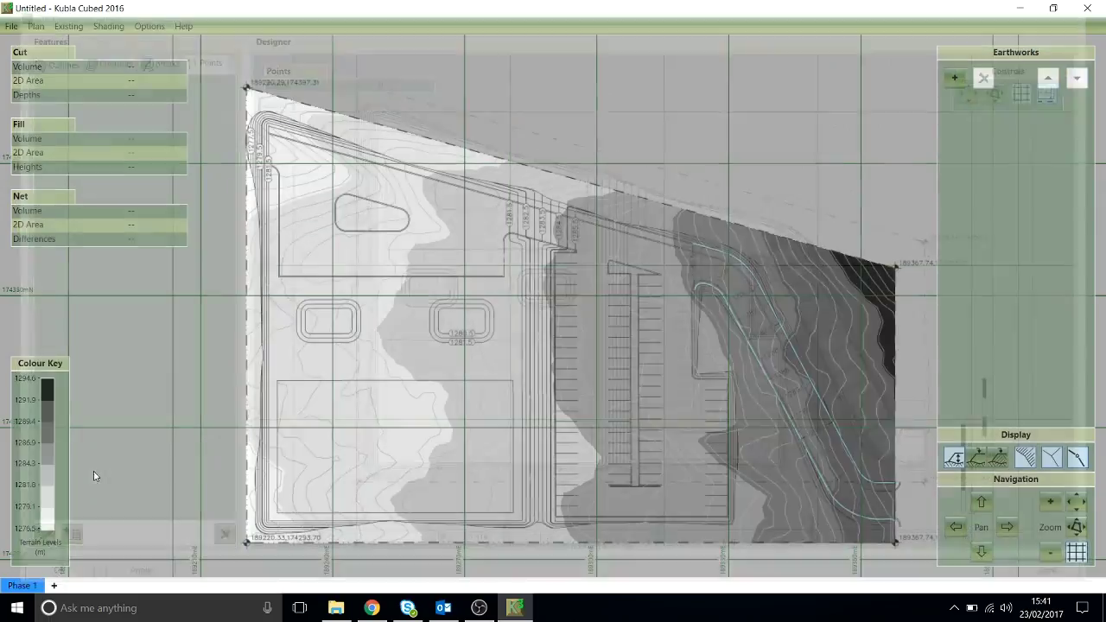